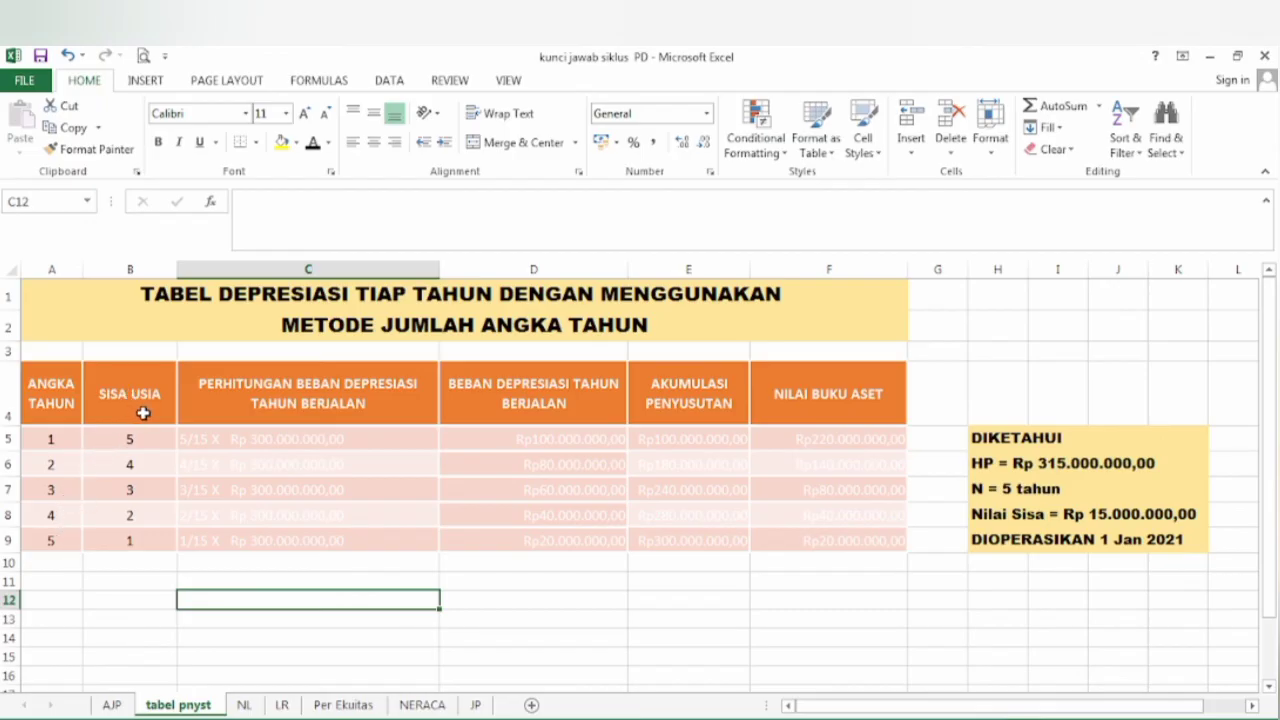
Review the SISA USIA values for each year and the depreciation table's calculation and book value column headers.
click(143, 413)
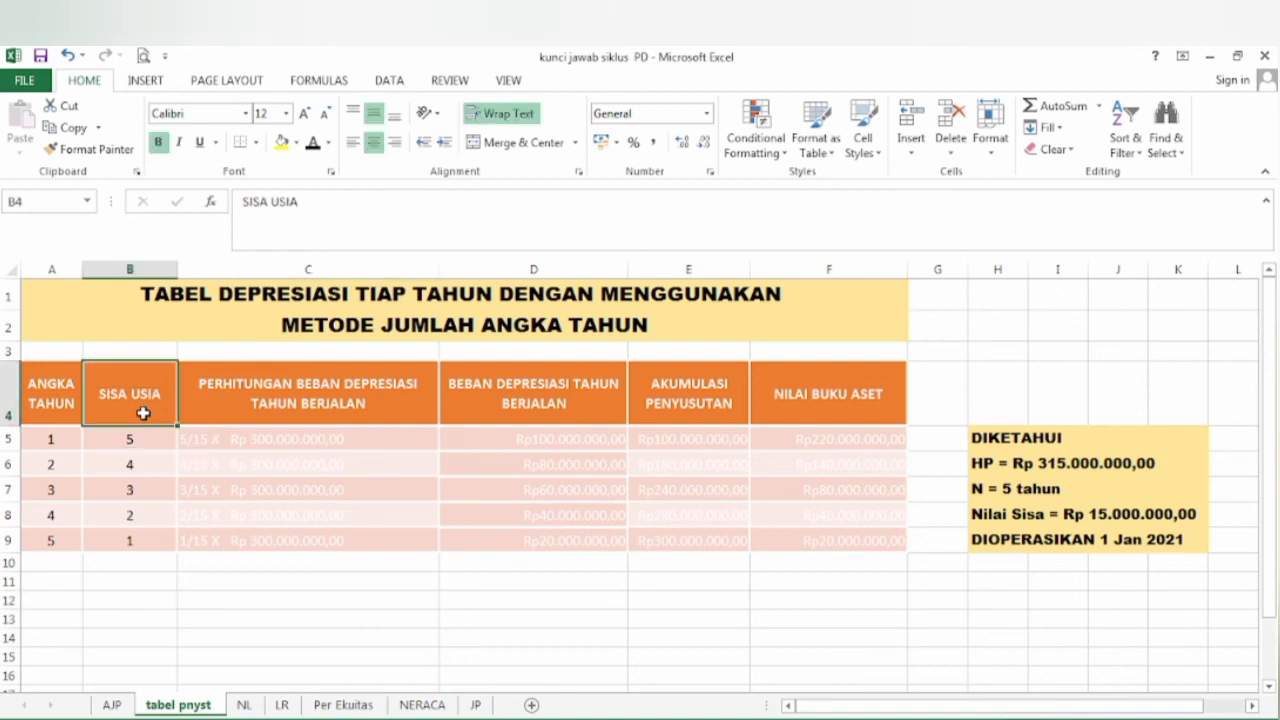
click(144, 467)
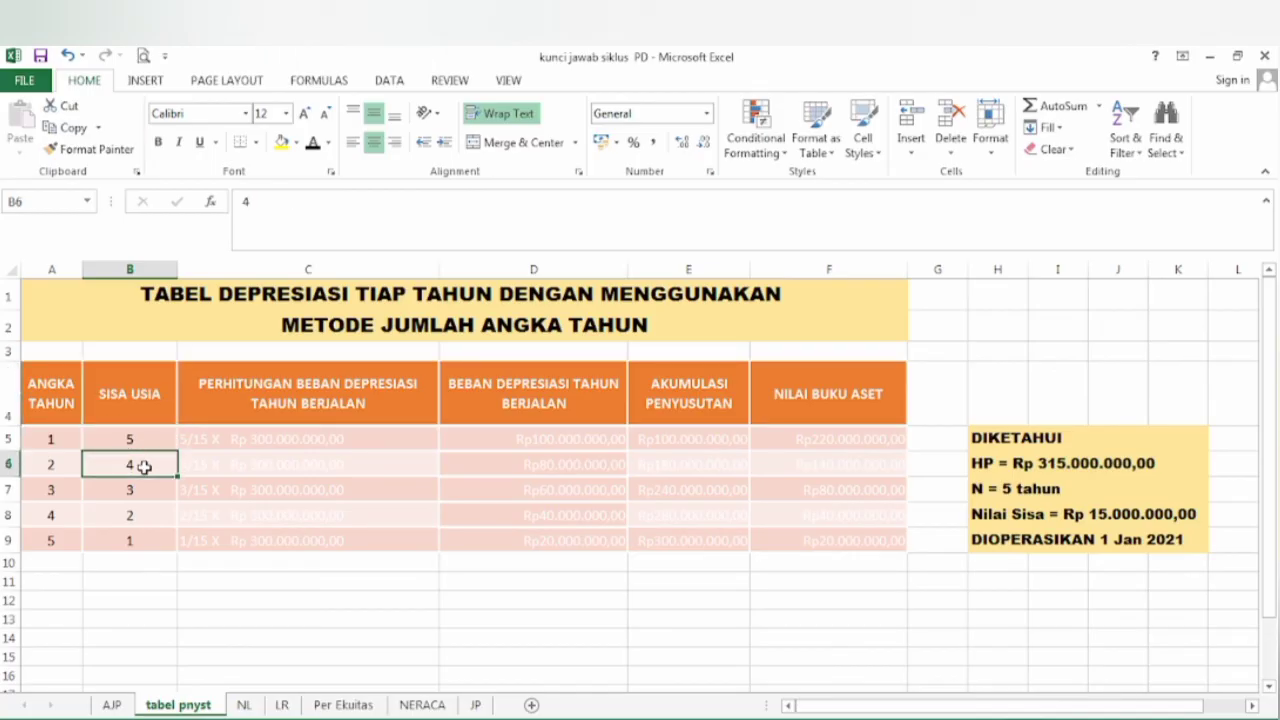
click(145, 490)
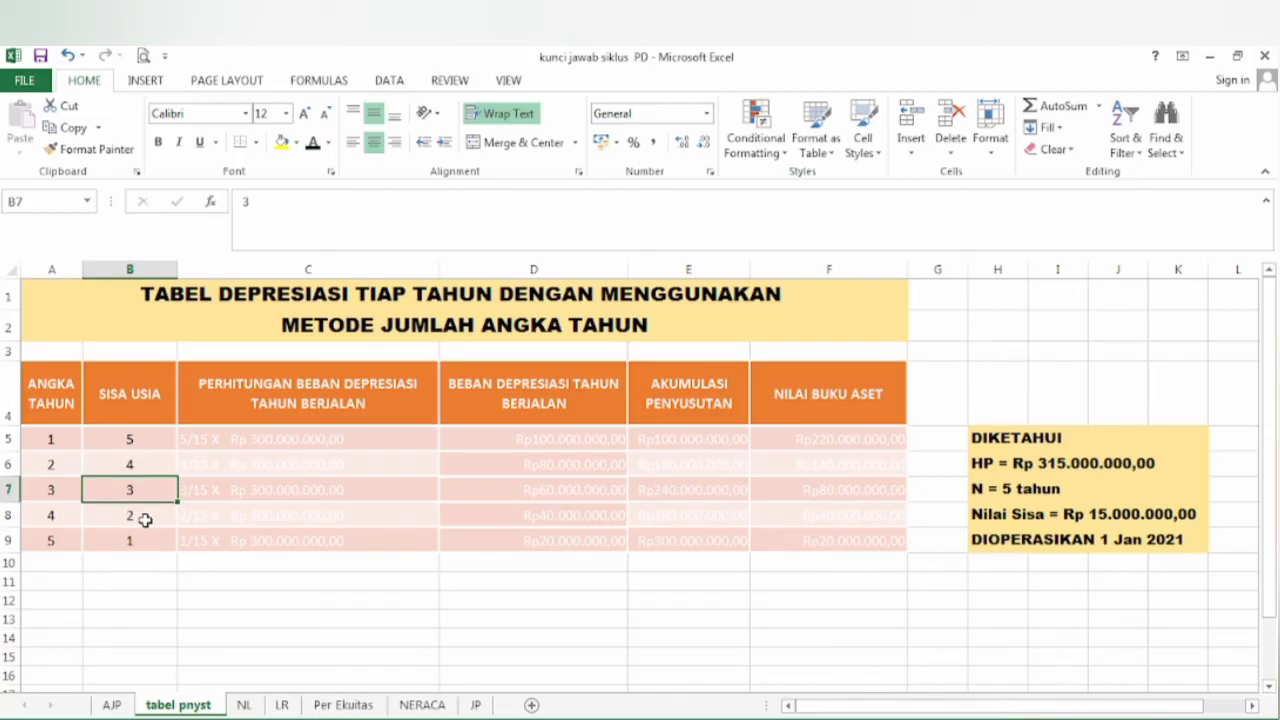
click(145, 519)
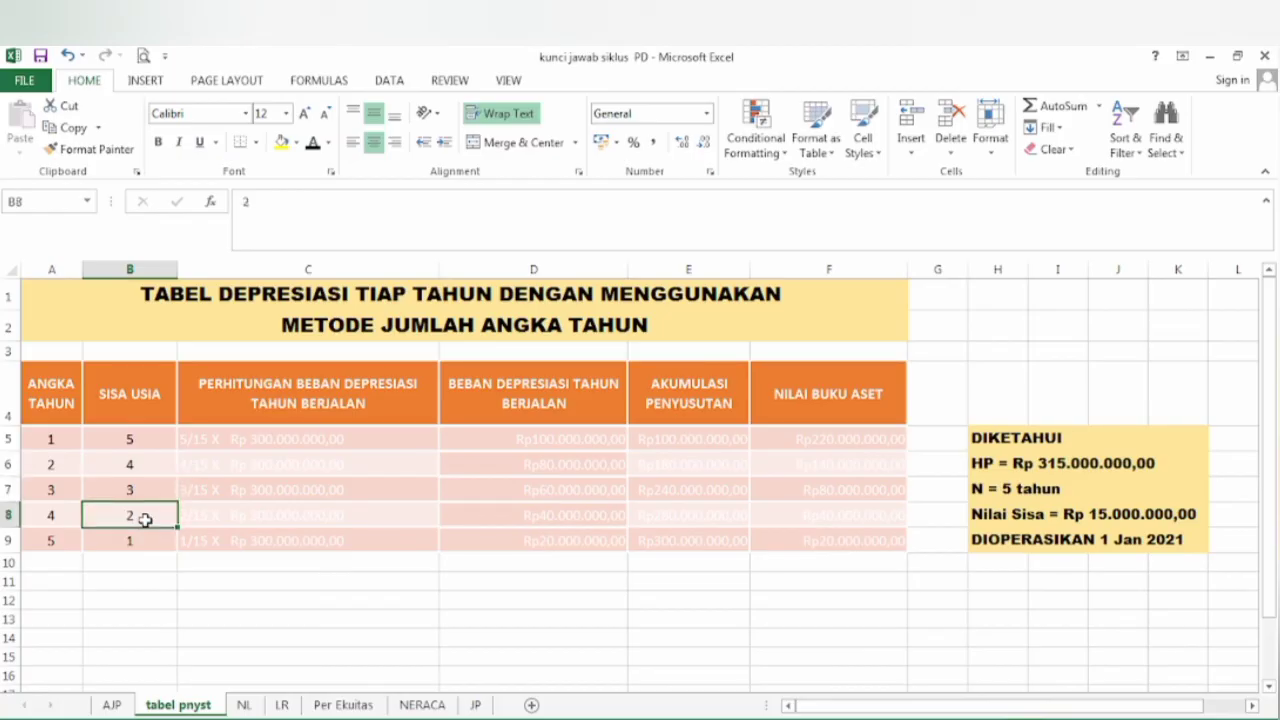
click(140, 542)
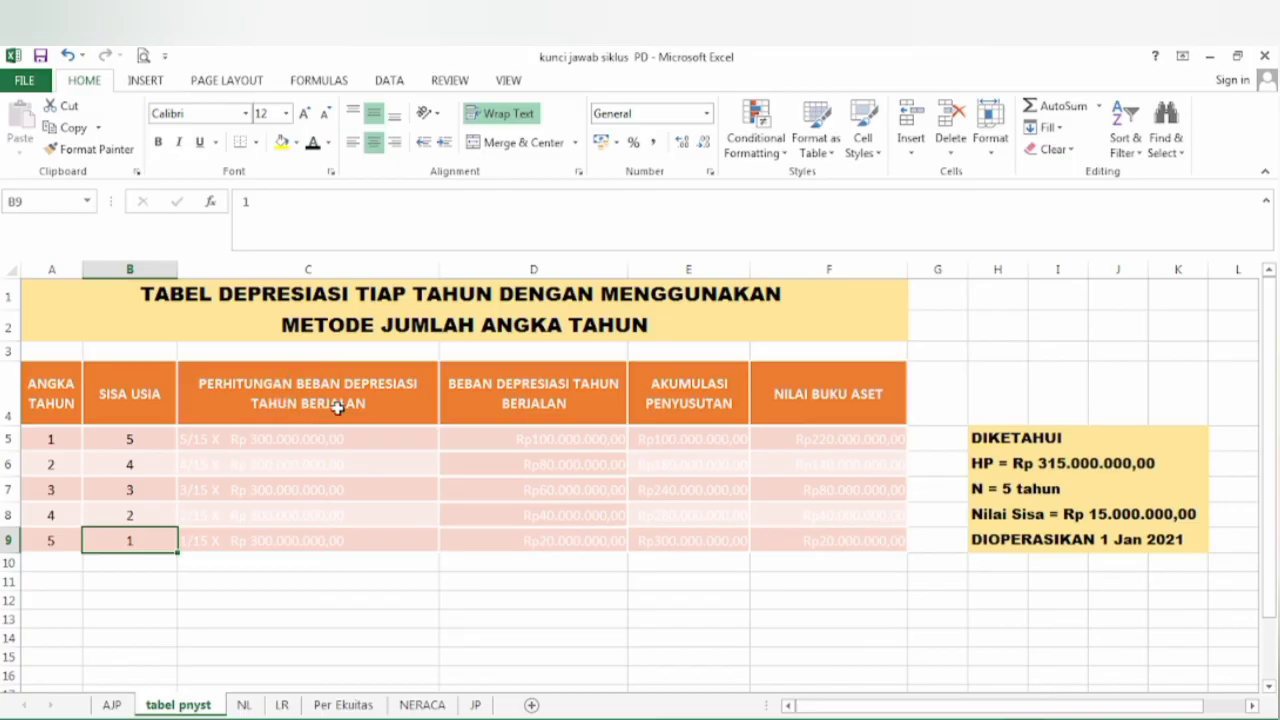
click(419, 413)
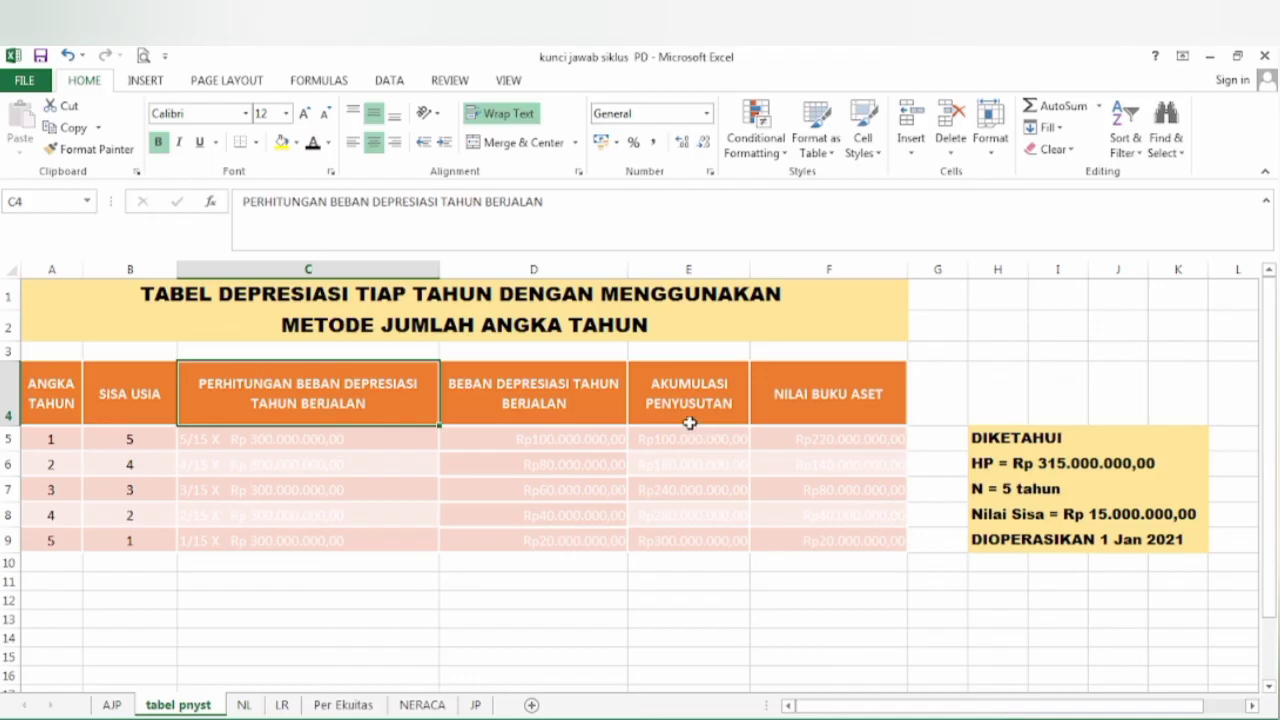
click(800, 418)
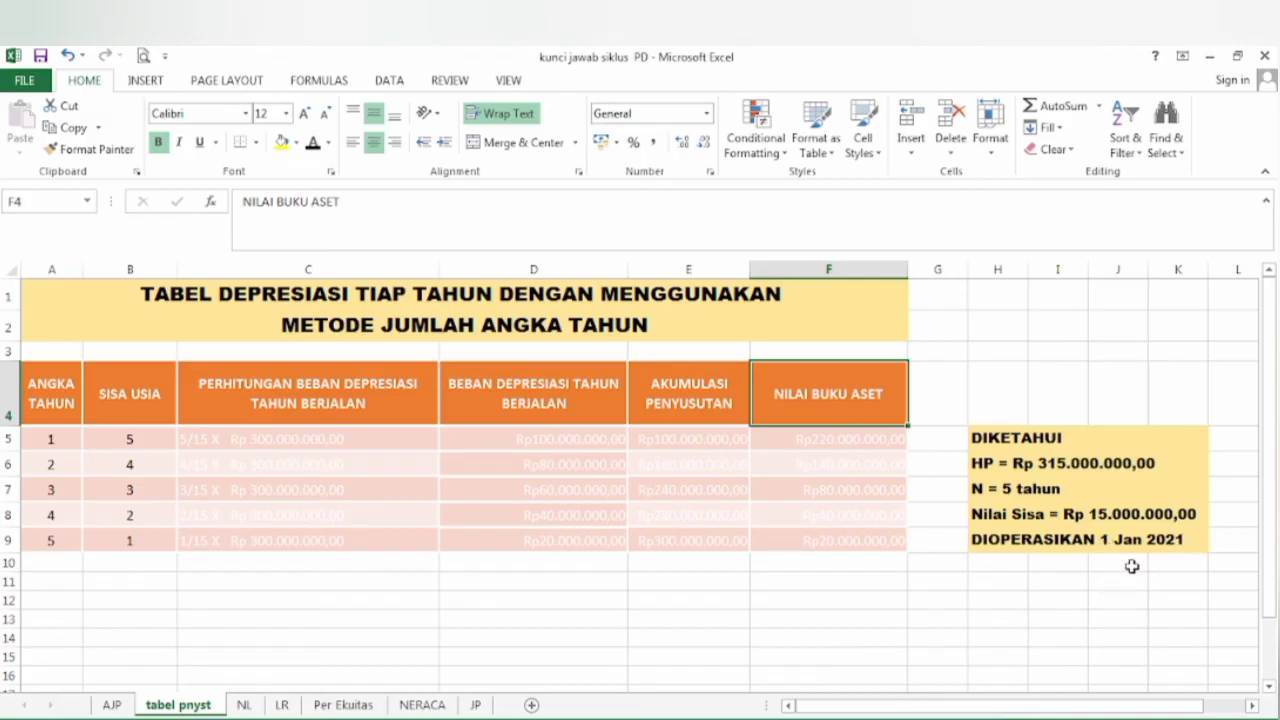
click(156, 438)
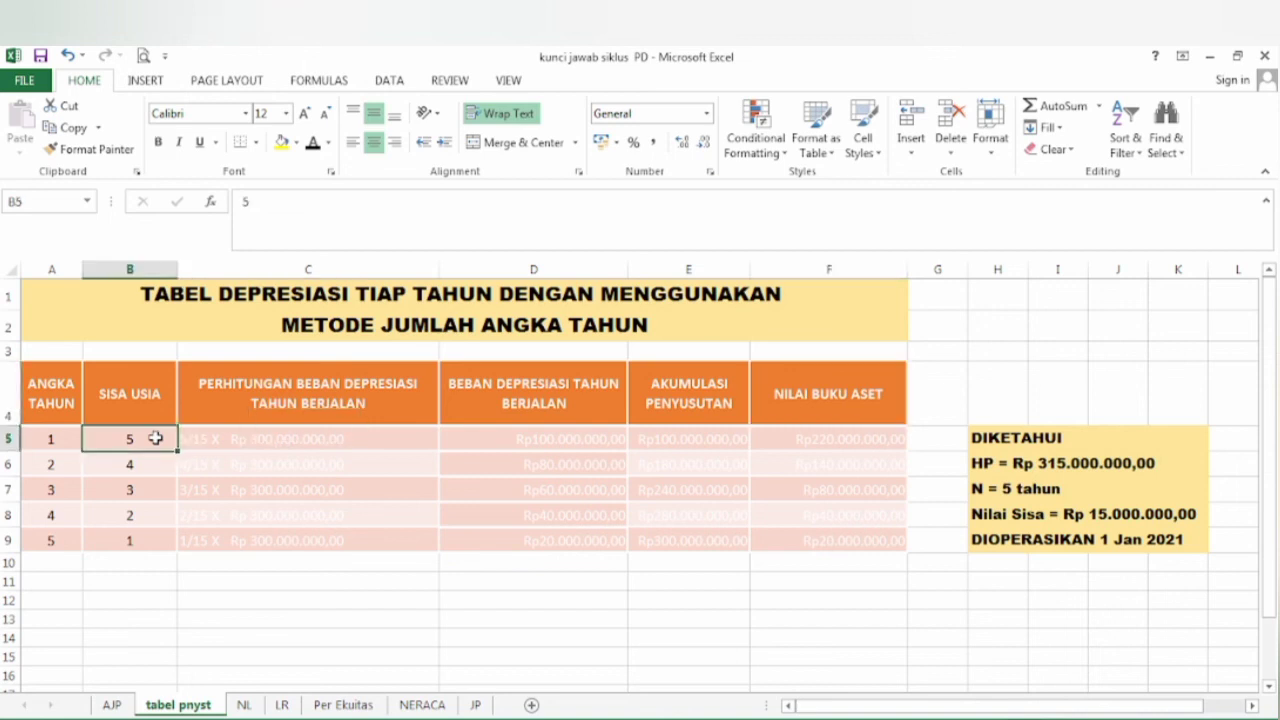
Change the font colour to black for the year 1 calculation, depreciation expense, accumulated depreciation and book value in C5 to F5.
click(214, 441)
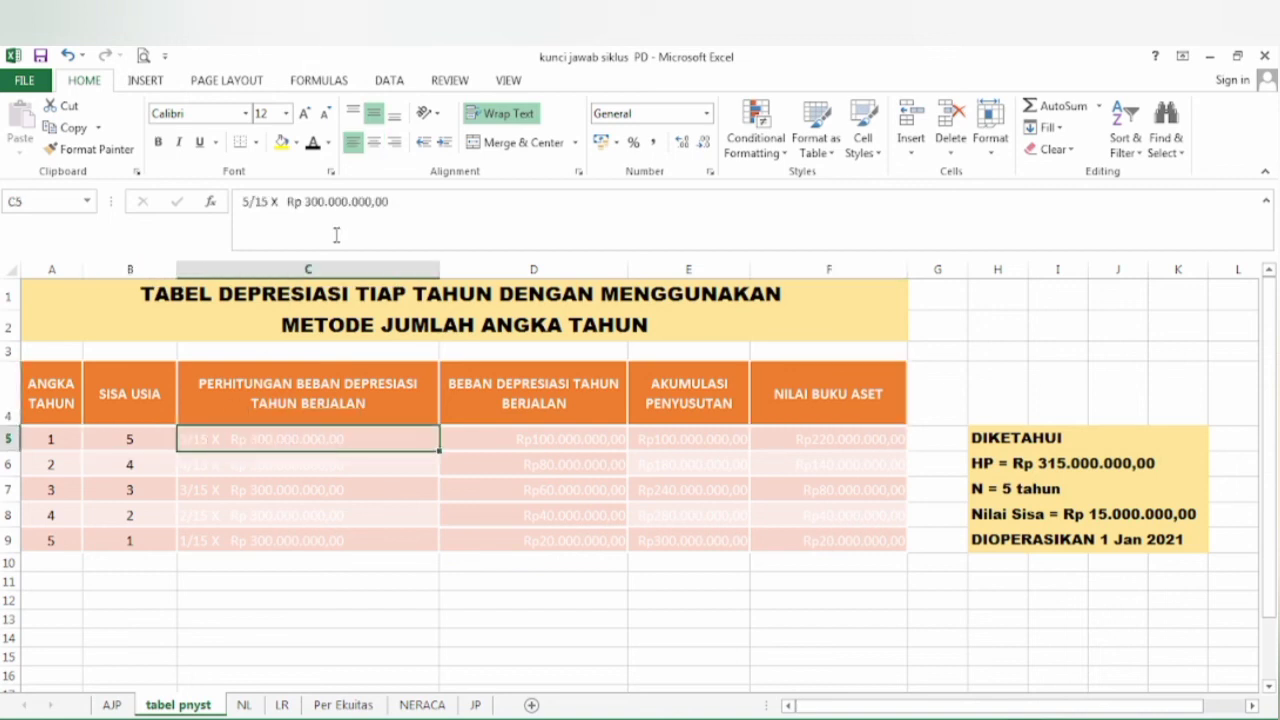
click(313, 145)
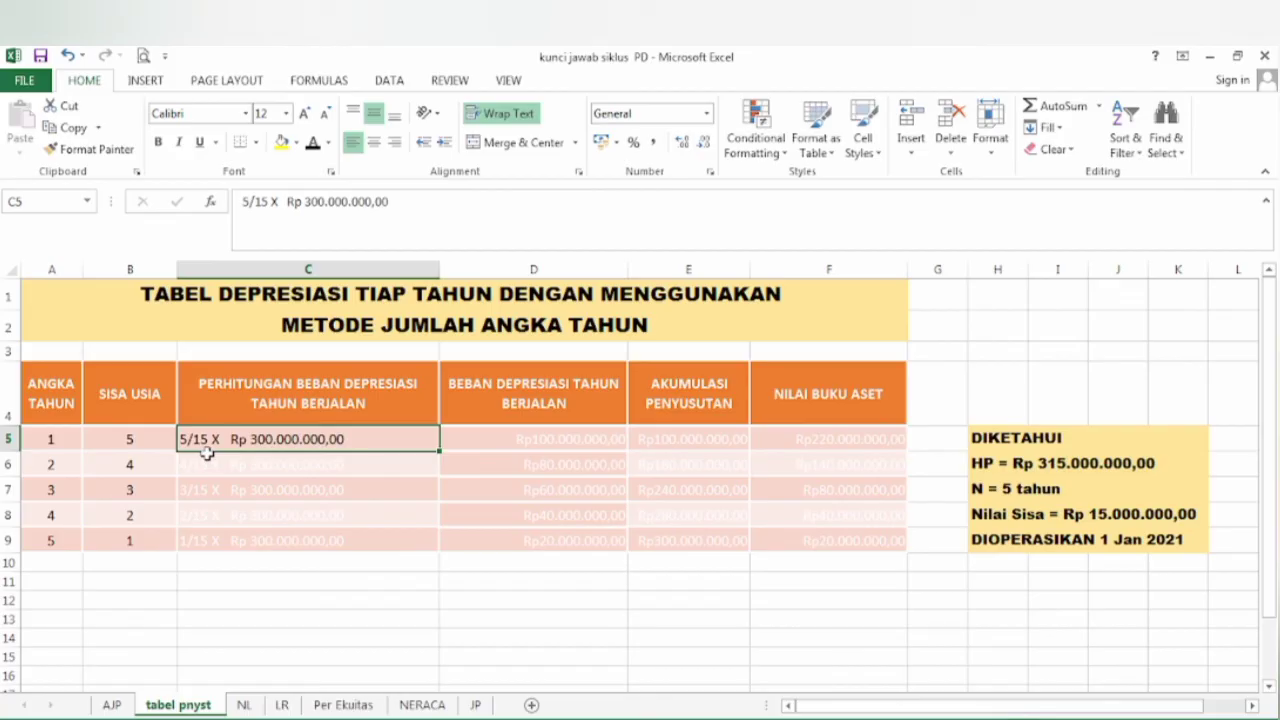
click(534, 434)
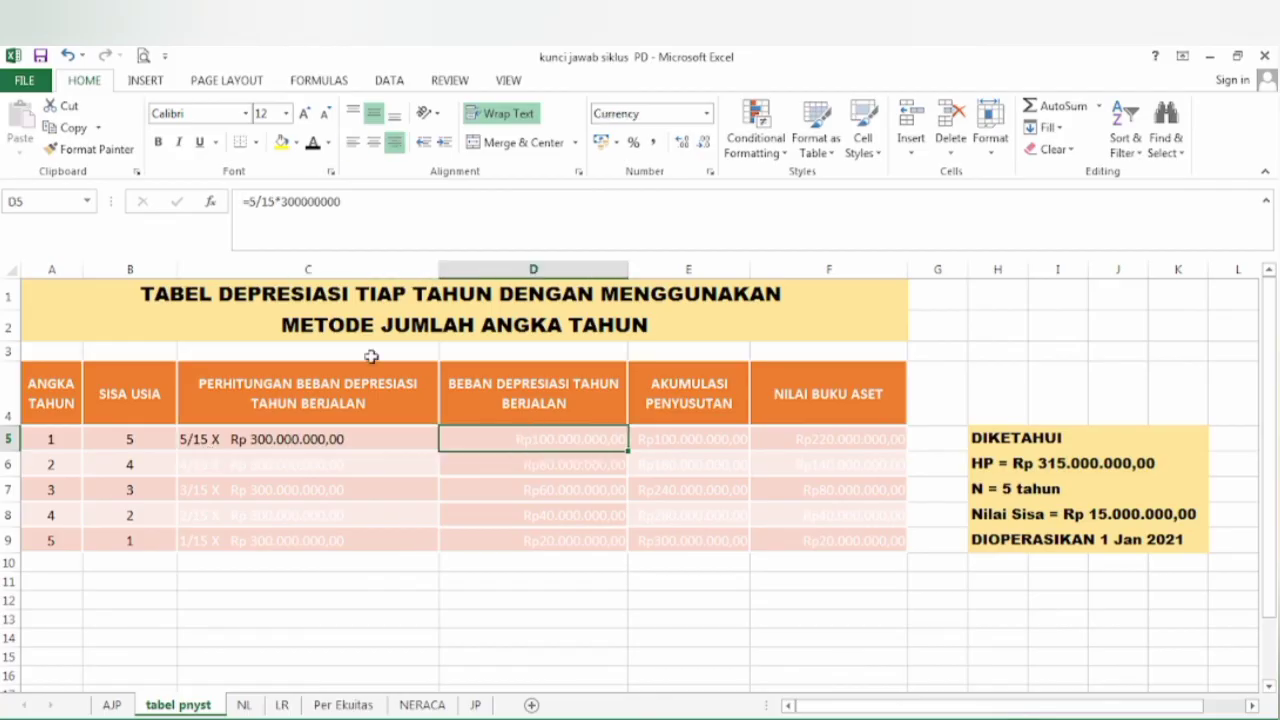
click(313, 144)
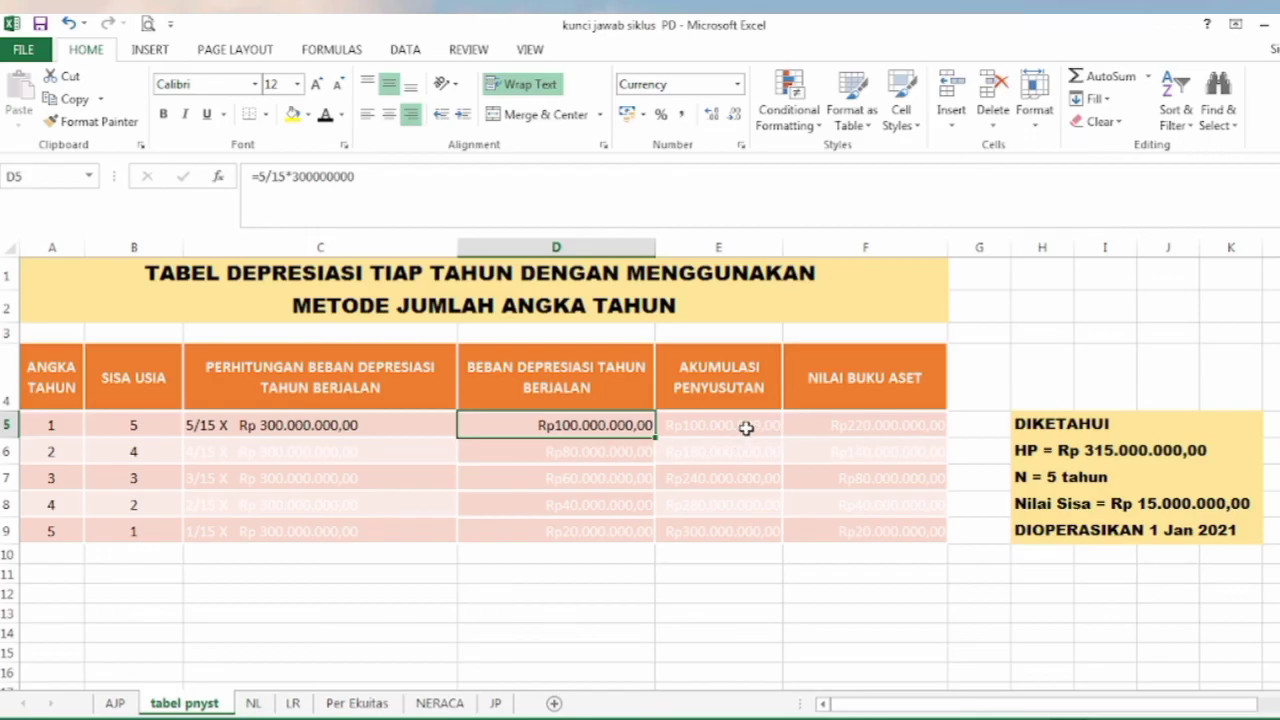
click(746, 428)
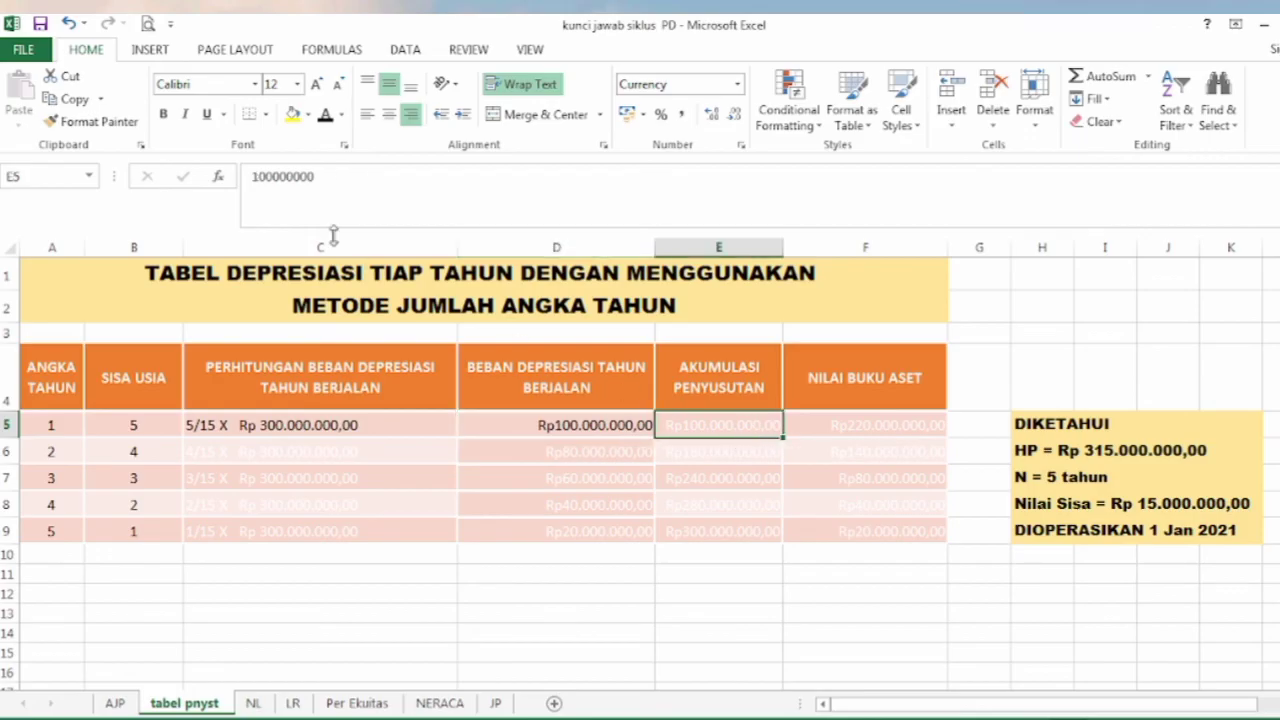
click(327, 120)
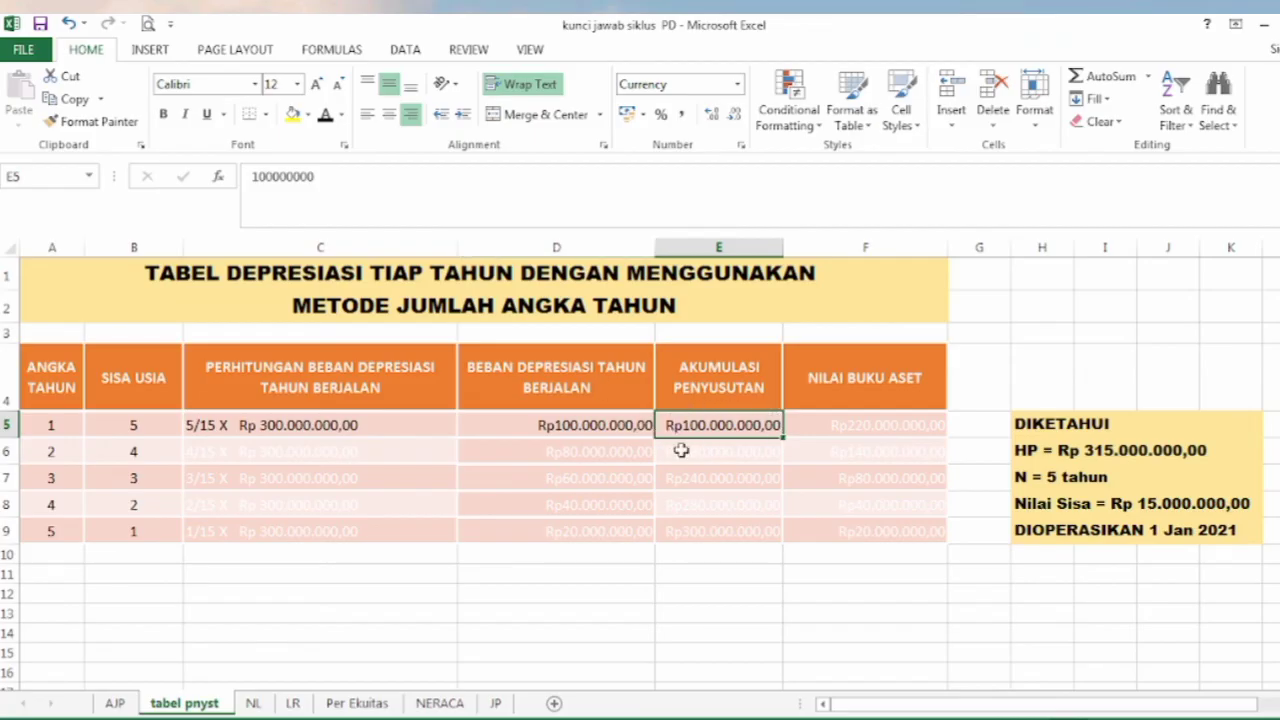
click(1169, 331)
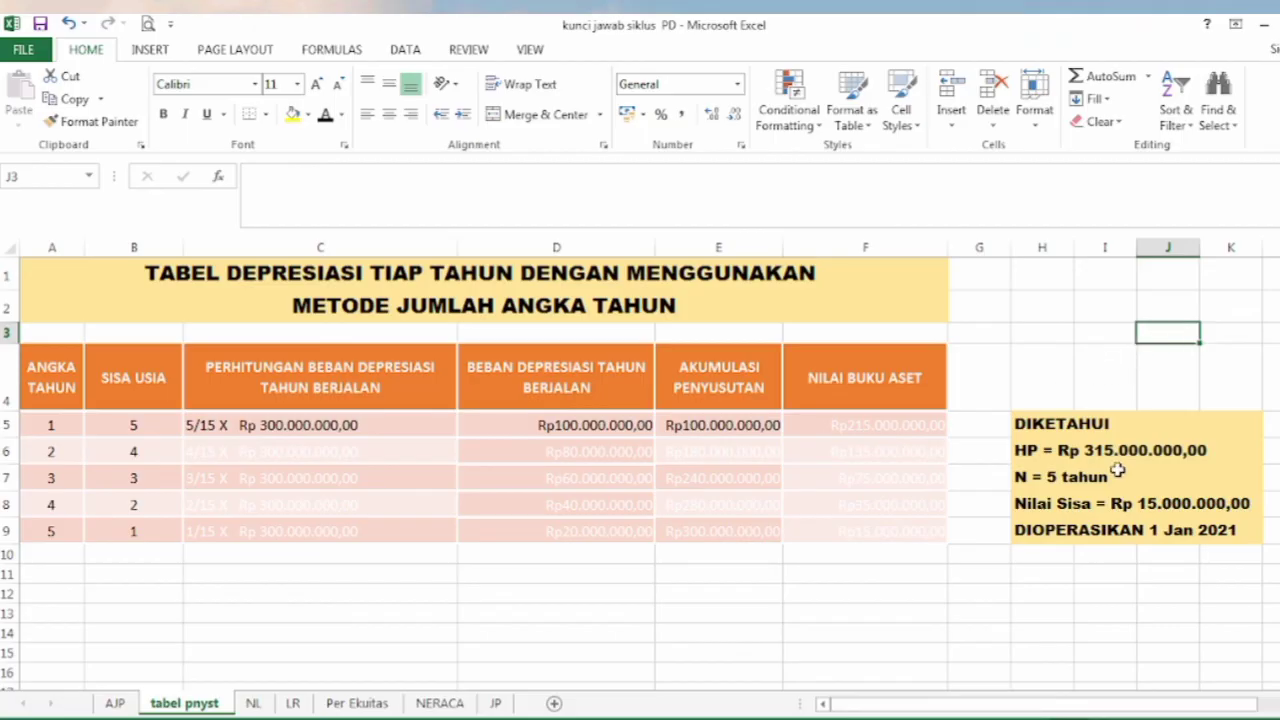
click(930, 425)
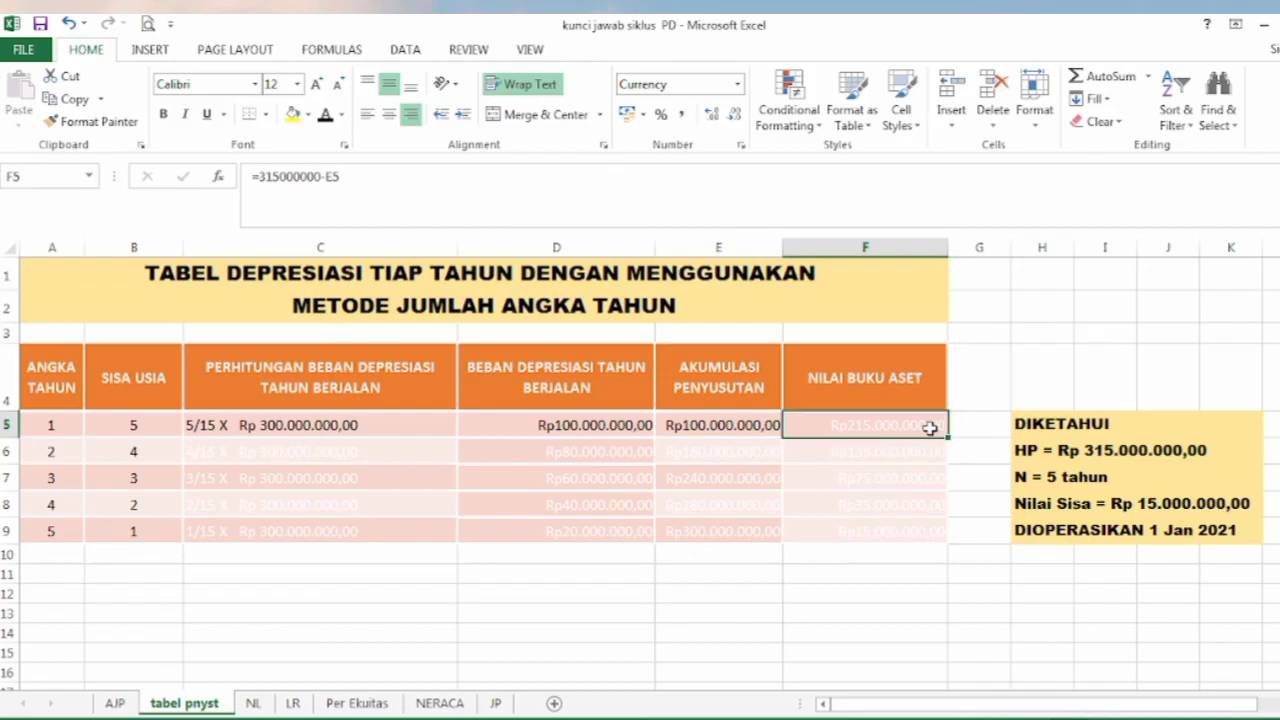
click(326, 115)
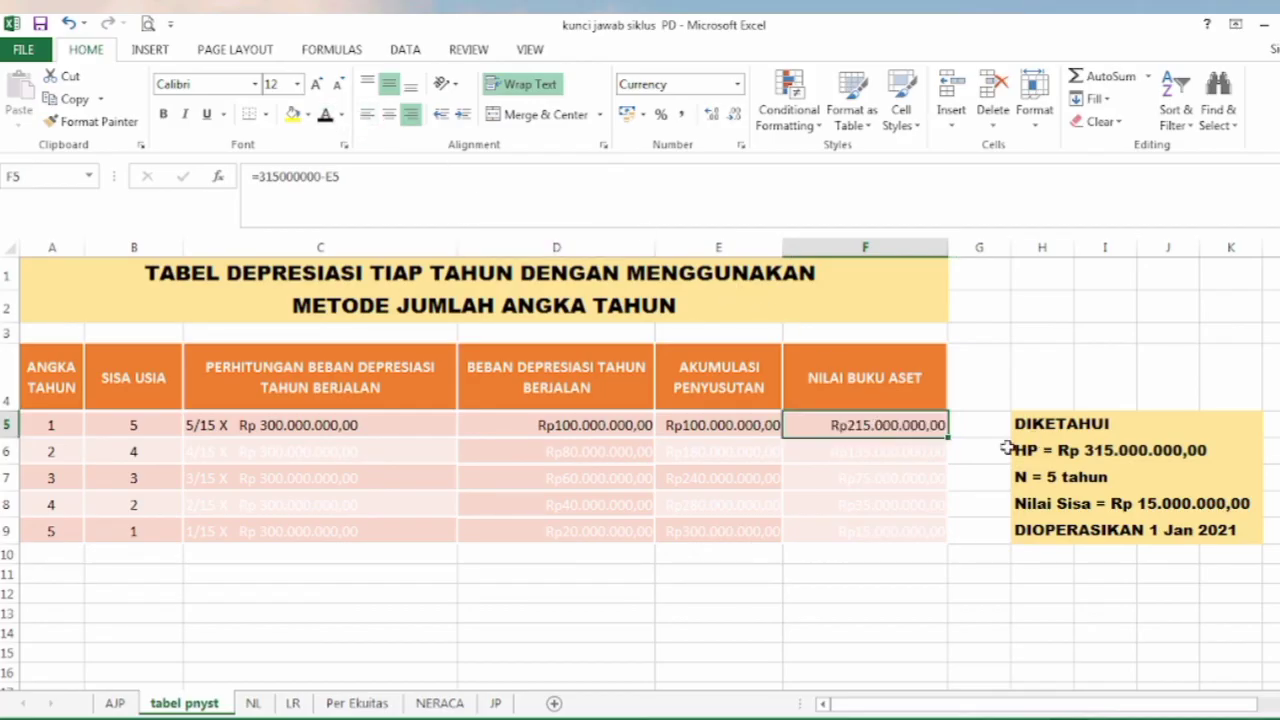
Change the font colour to black for the year 2 depreciation entries in cells C6, D6, E6 and F6.
click(215, 448)
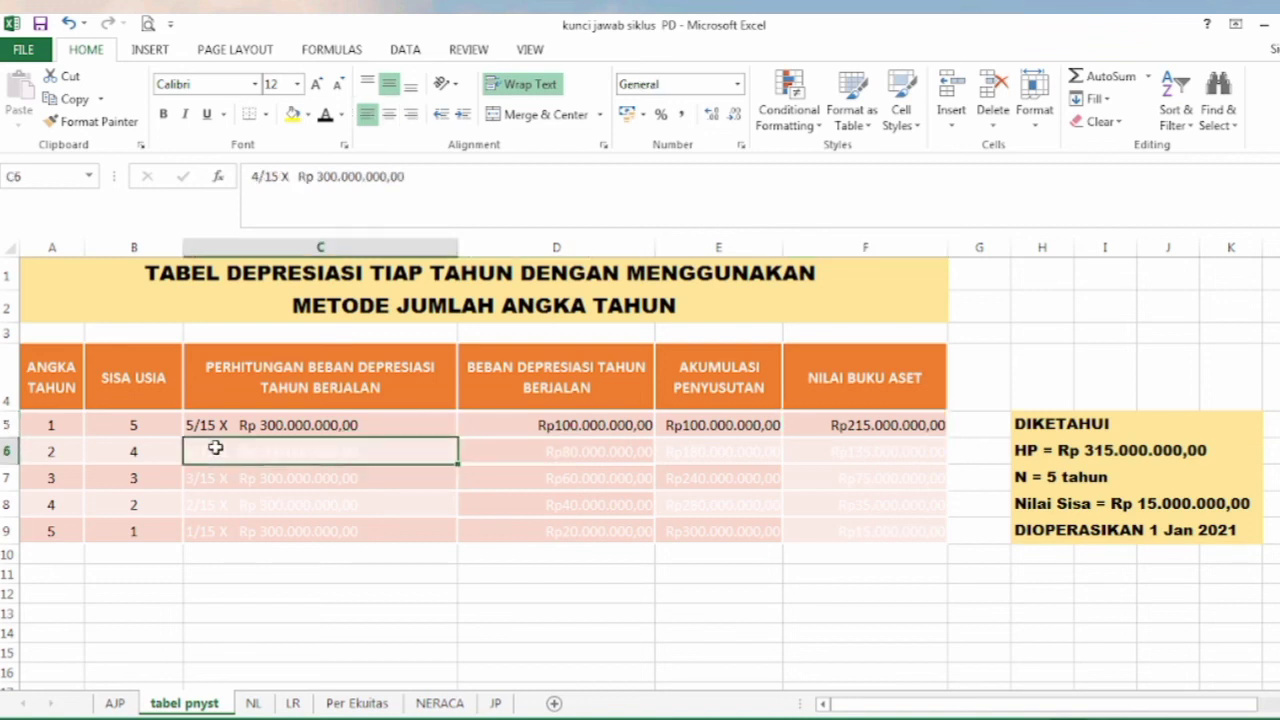
click(325, 114)
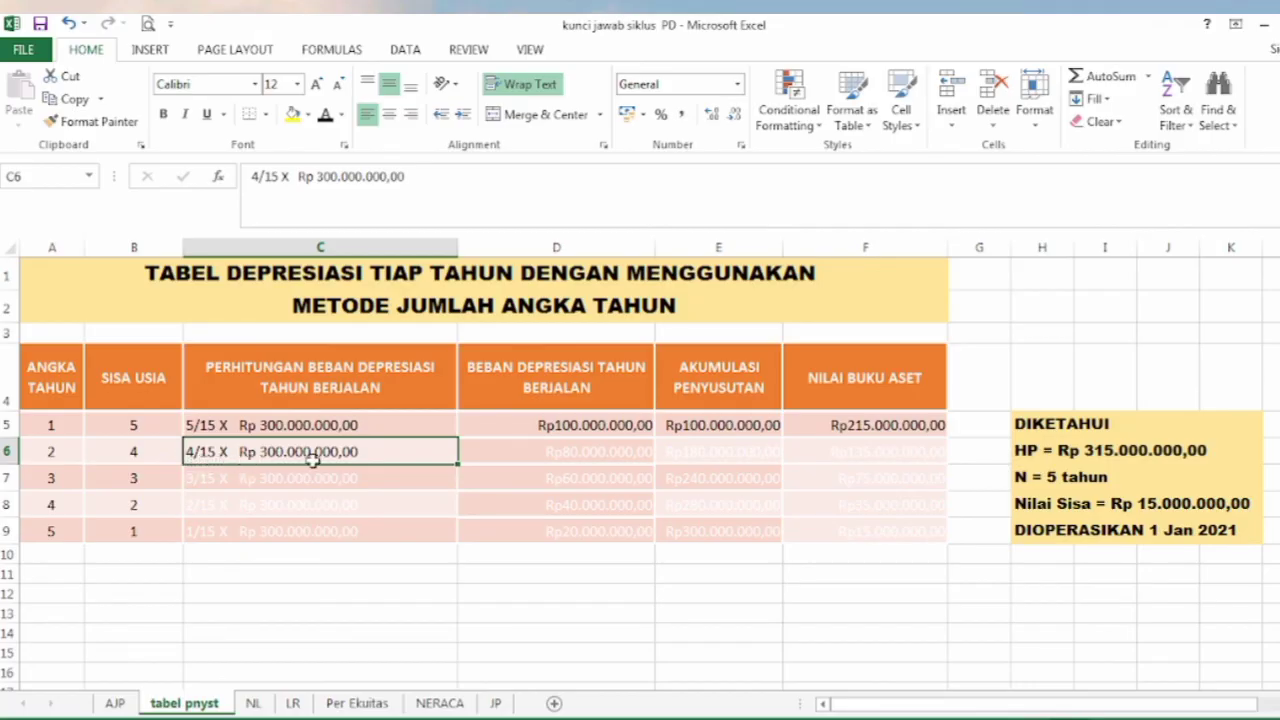
click(580, 447)
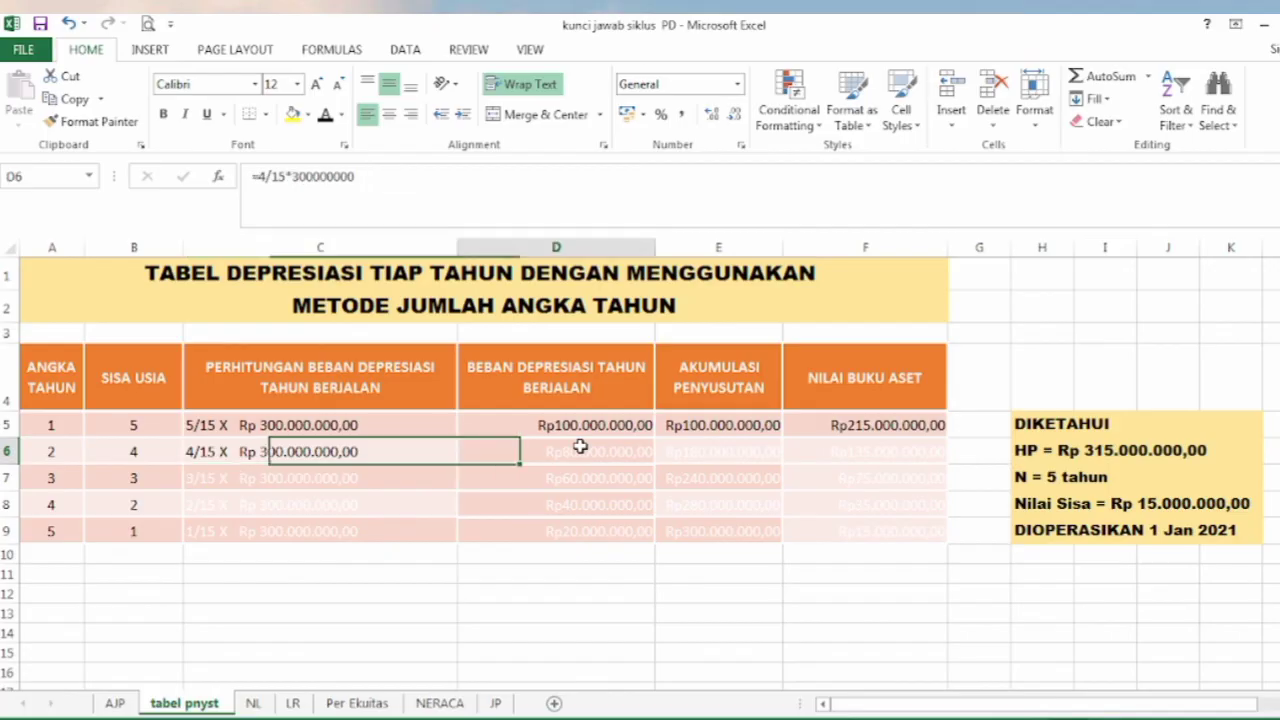
click(326, 116)
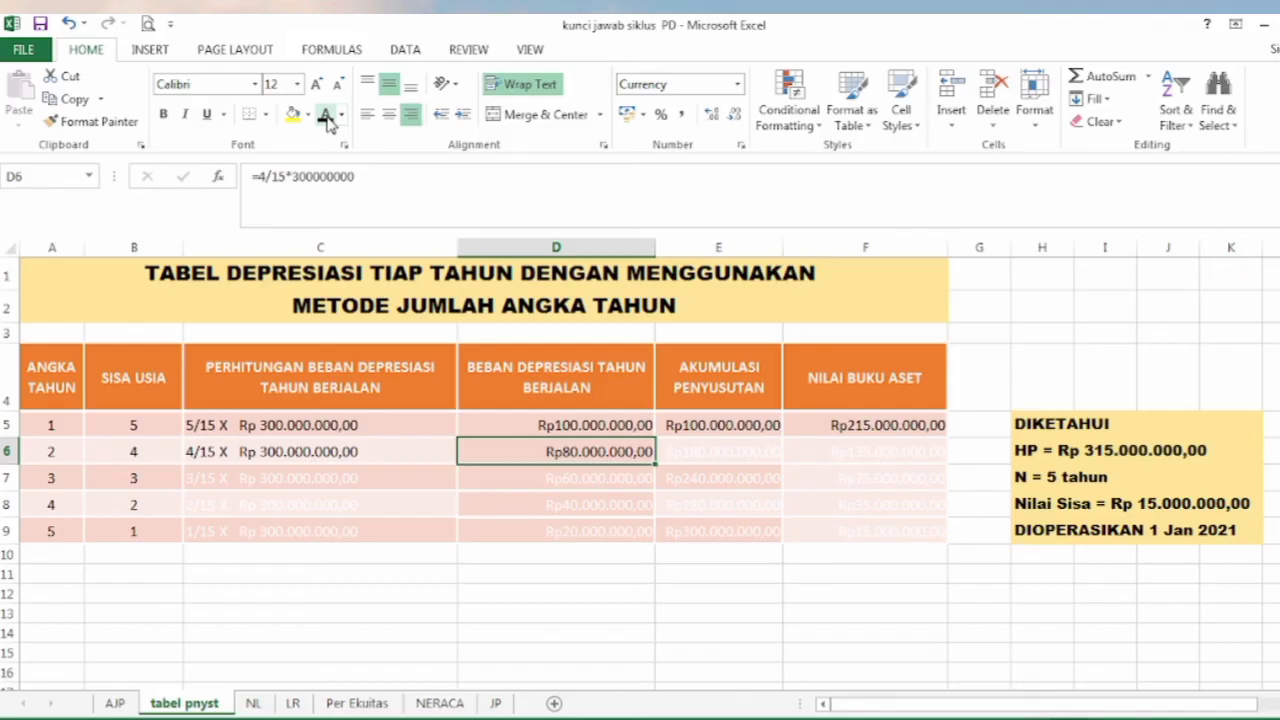
click(686, 450)
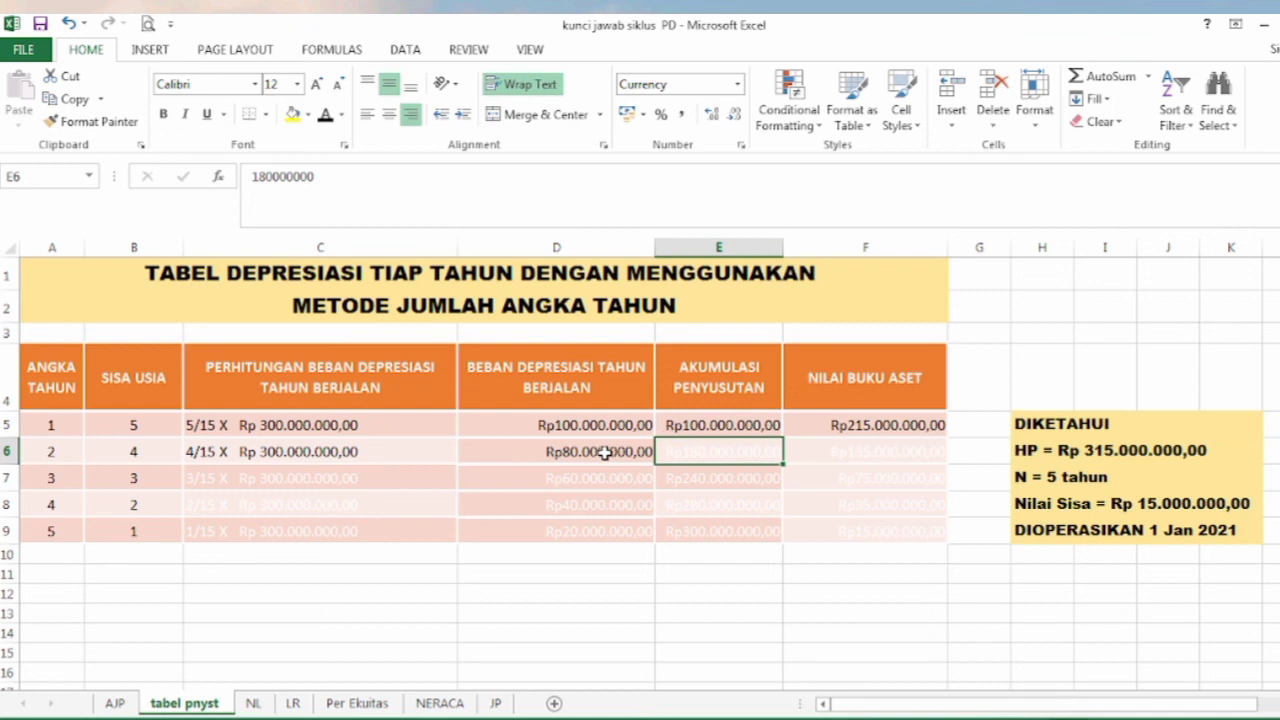
click(325, 116)
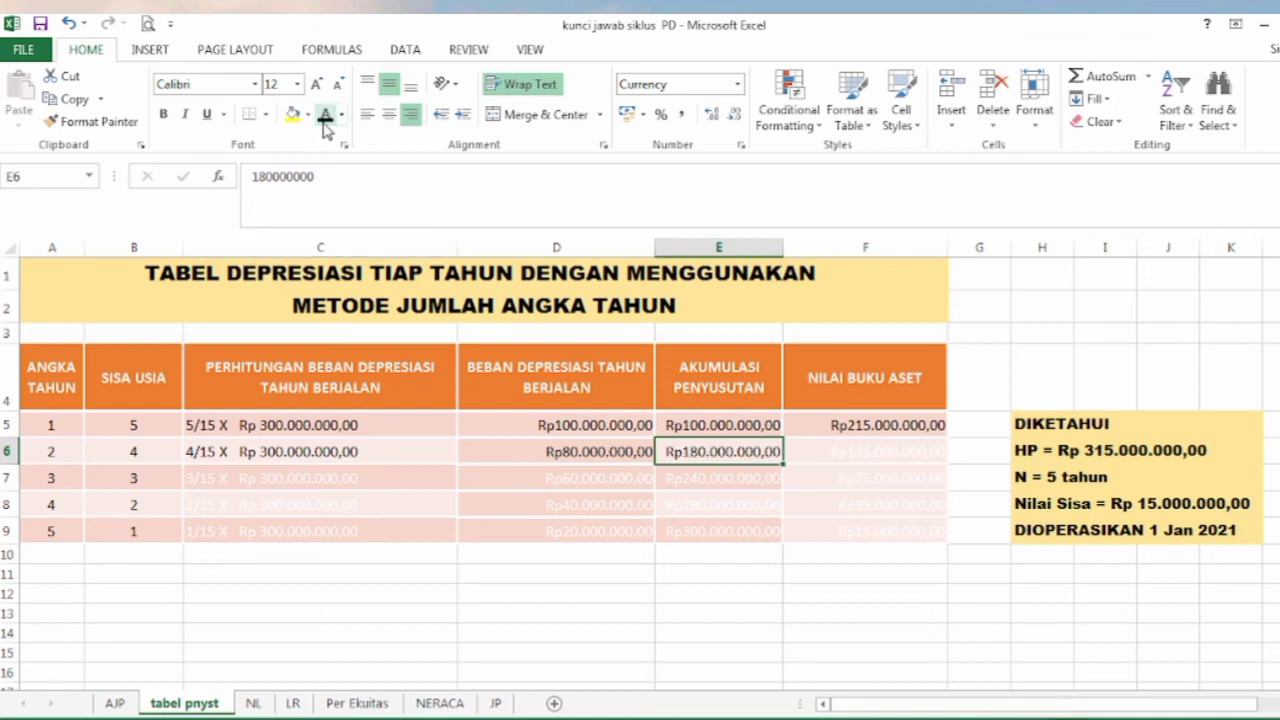
click(857, 452)
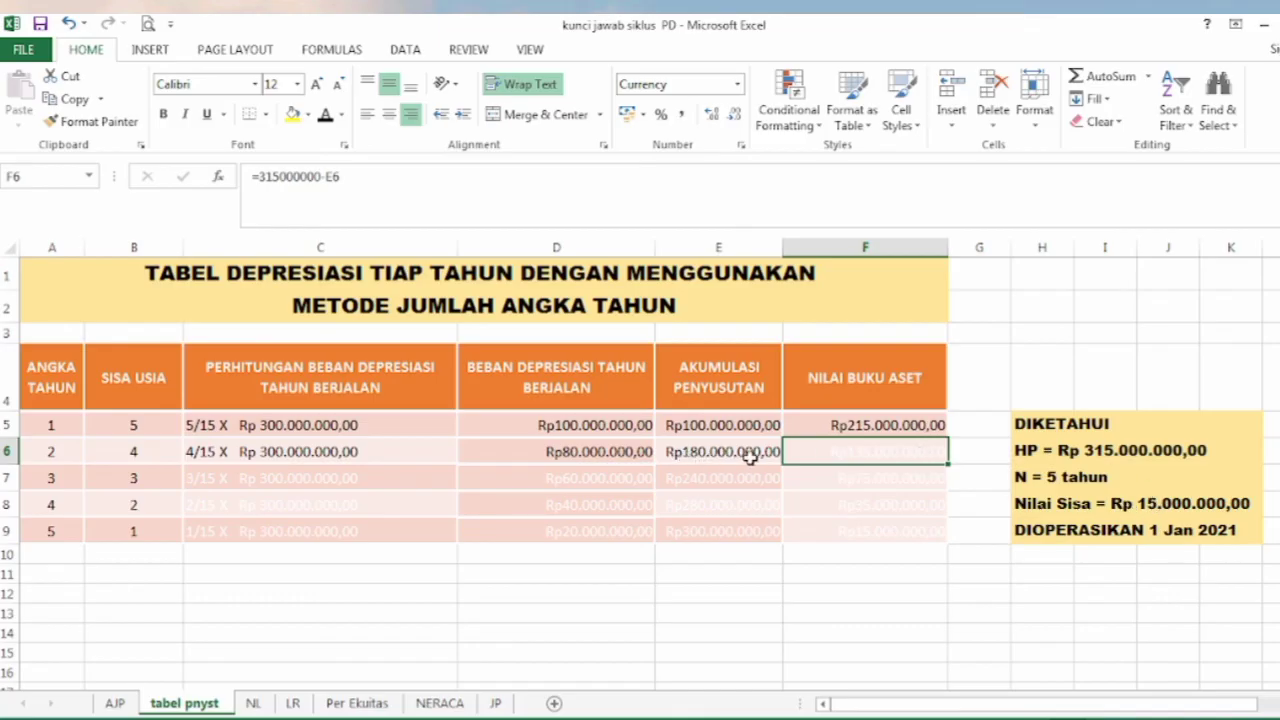
click(325, 116)
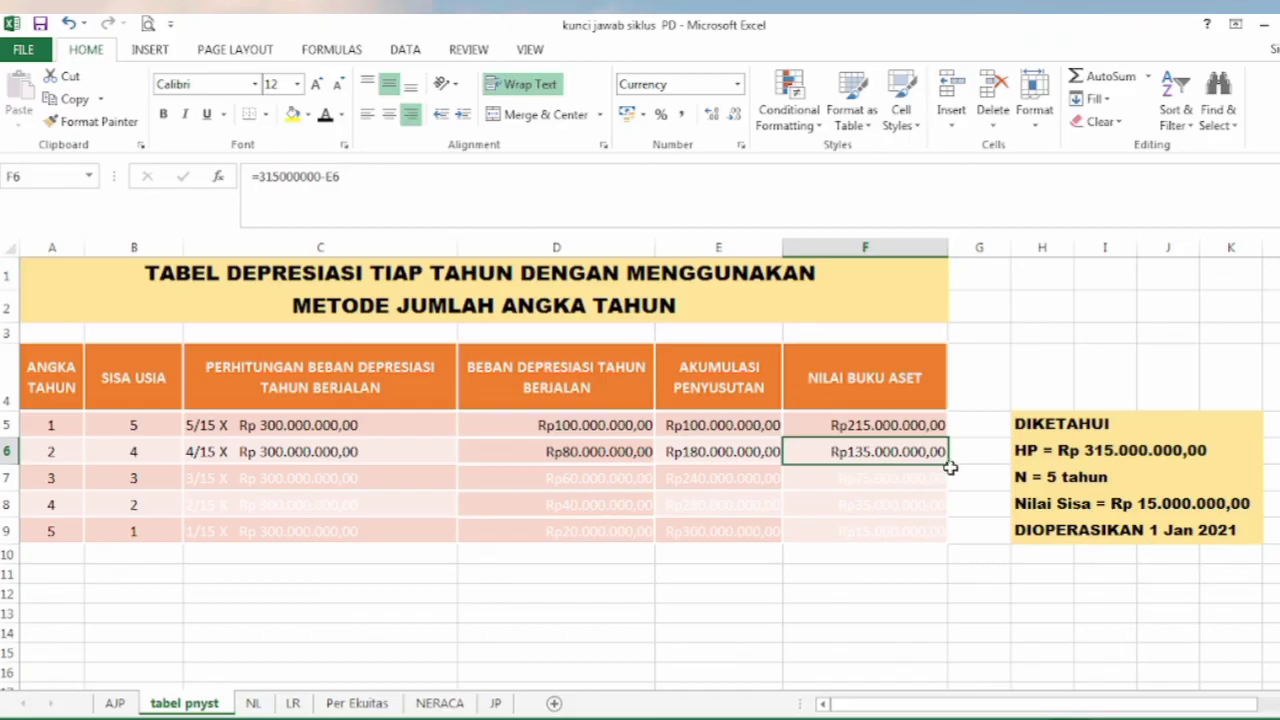
Change the font colour to black for the year 3 calculation in C7 and its depreciation expense in D7.
click(229, 482)
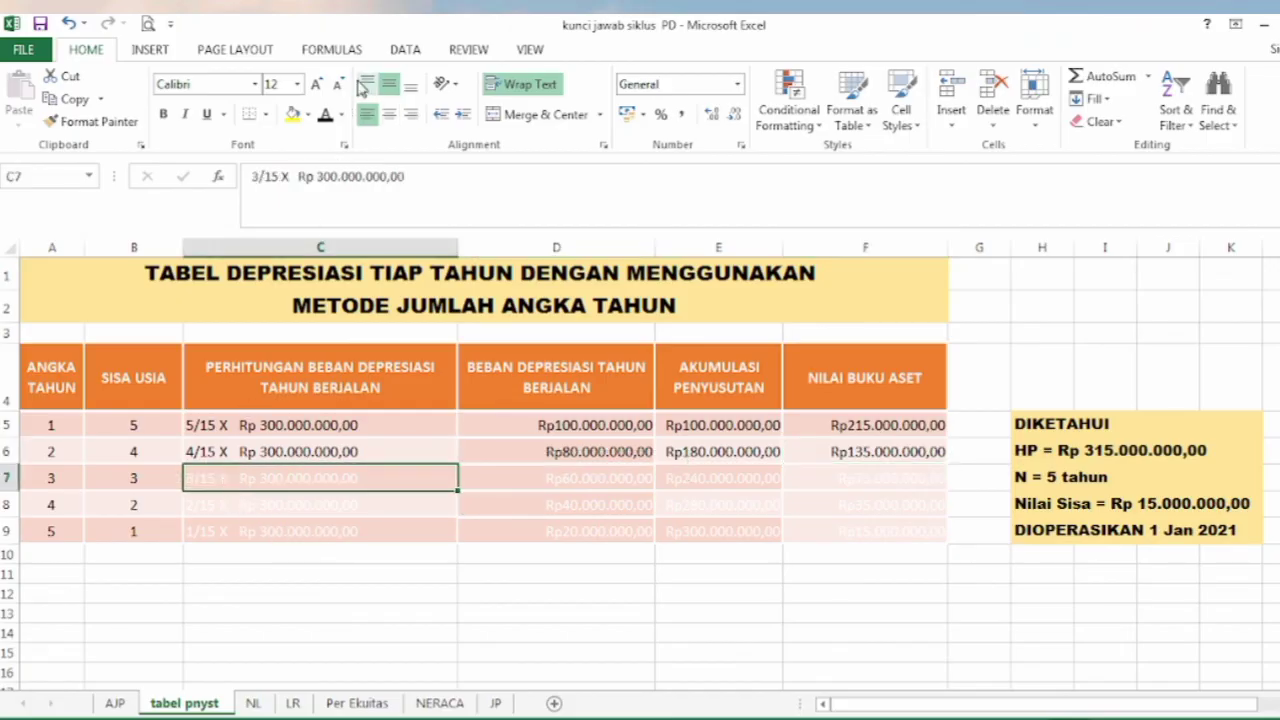
click(324, 120)
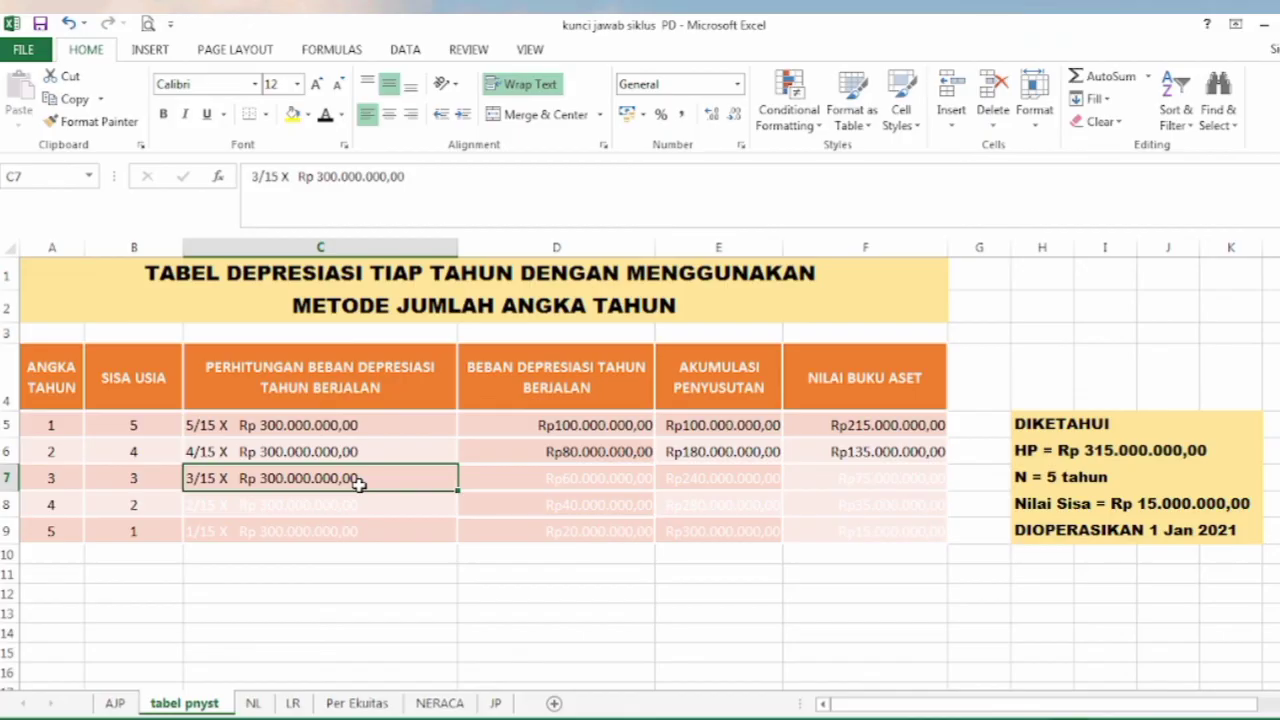
click(515, 480)
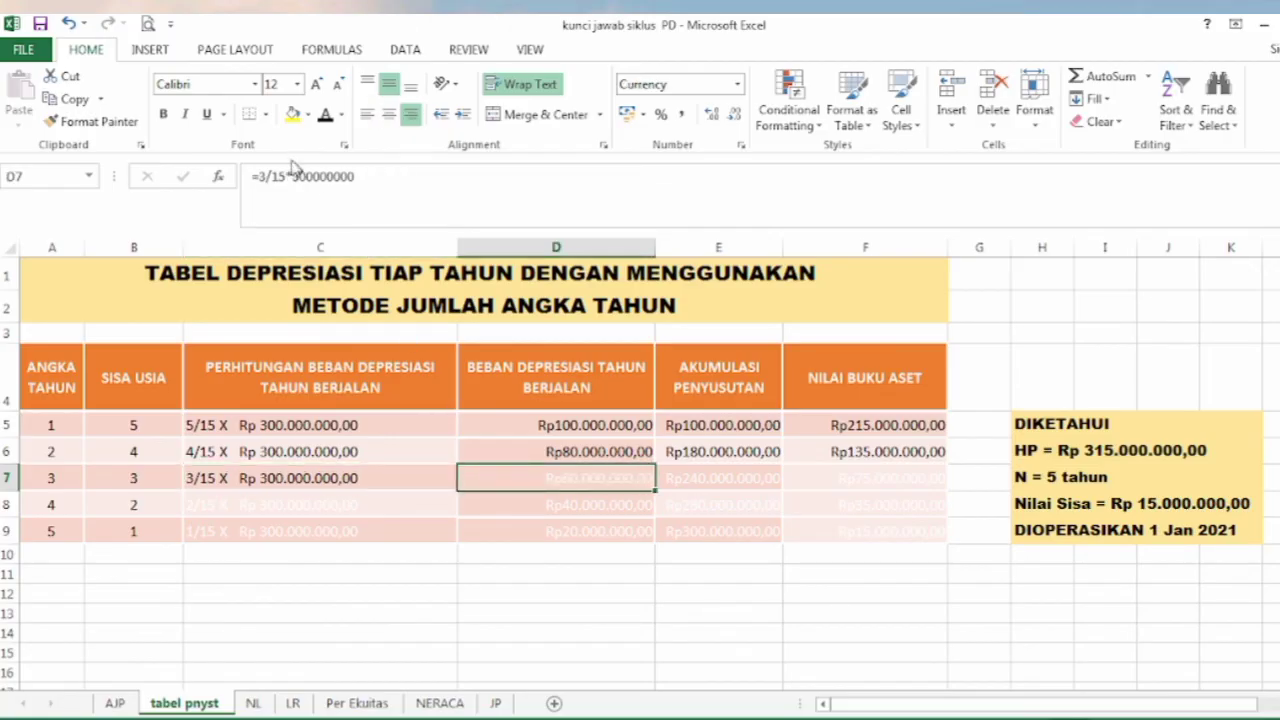
click(324, 117)
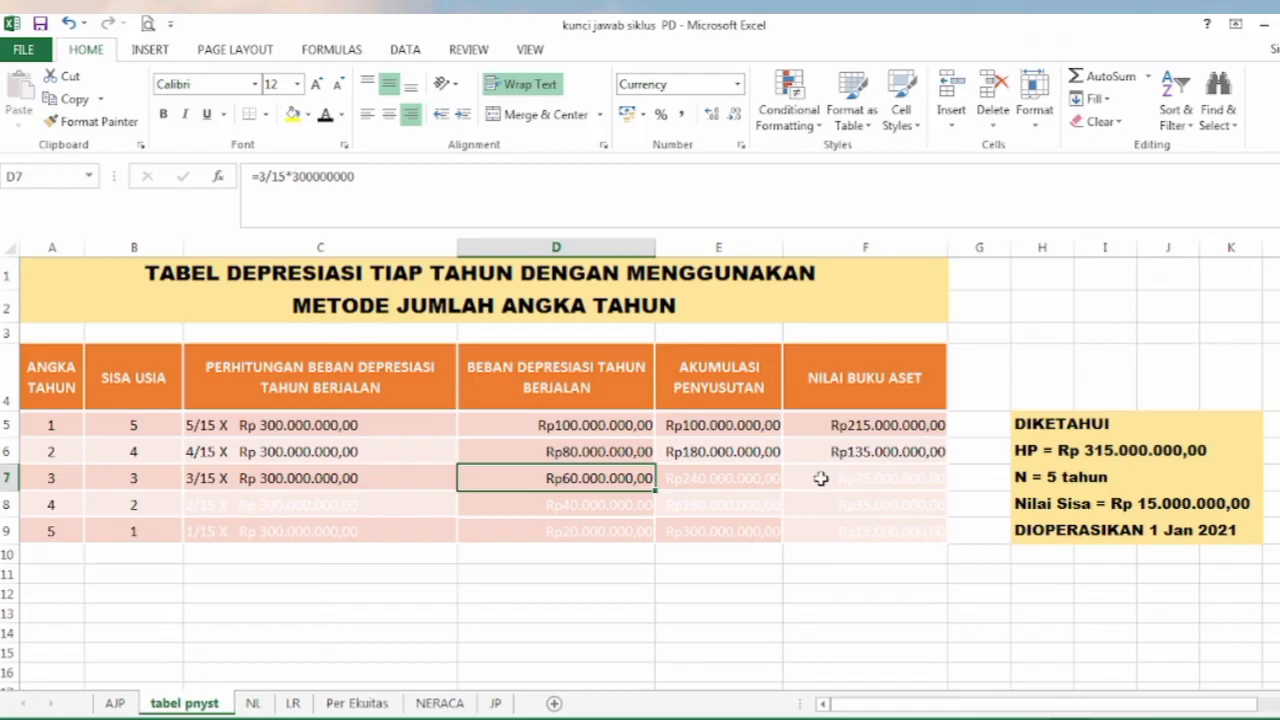
Fill E6 and D7 with yellow and change the year 3 accumulated depreciation in E7 to black text.
click(764, 479)
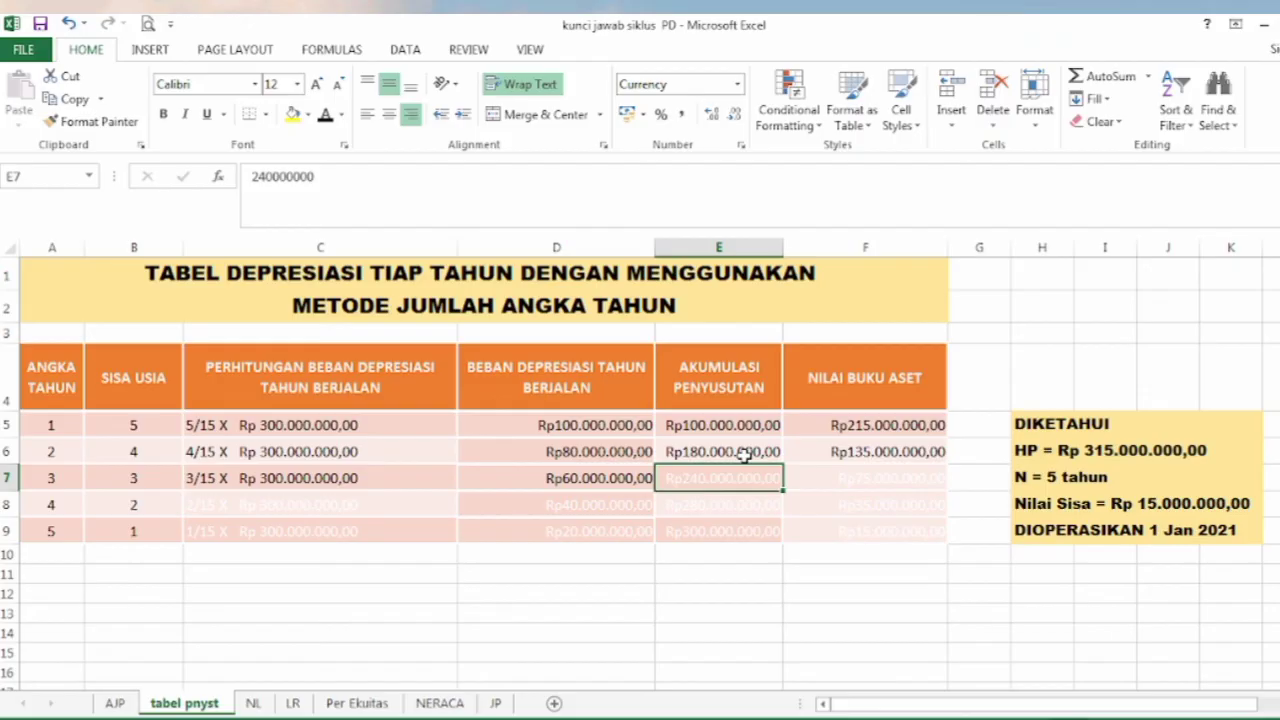
click(745, 455)
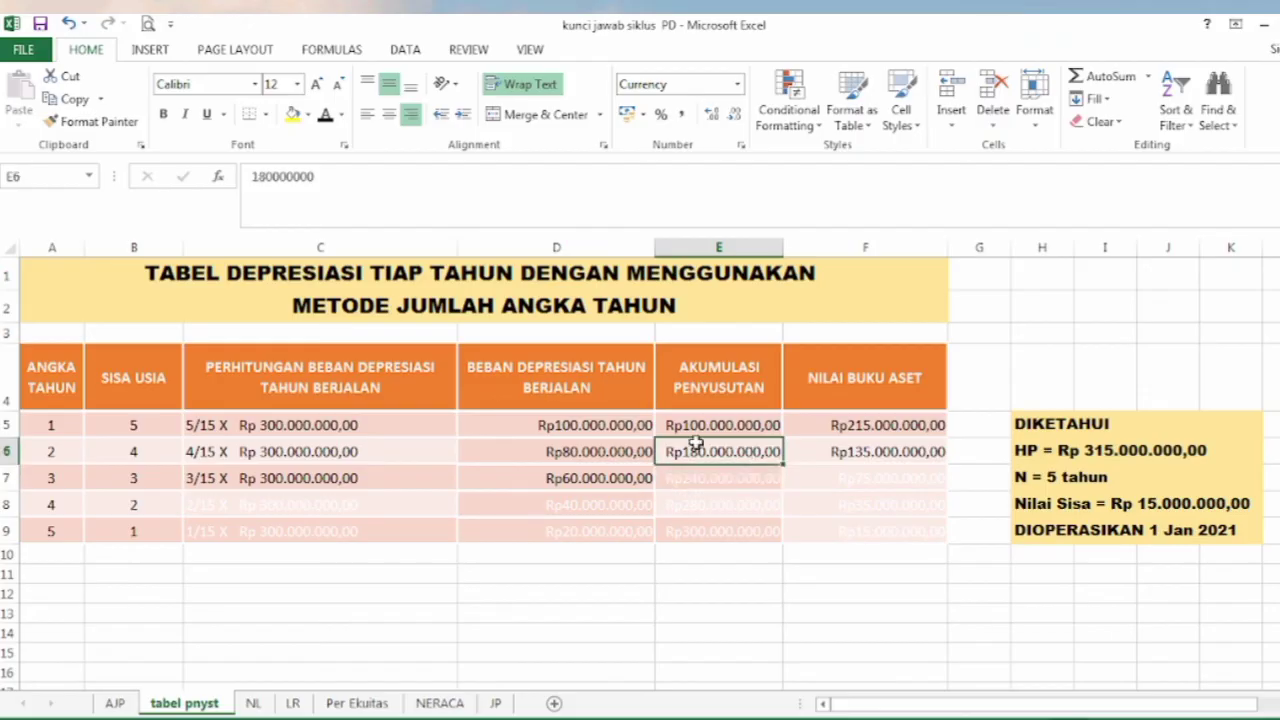
click(290, 116)
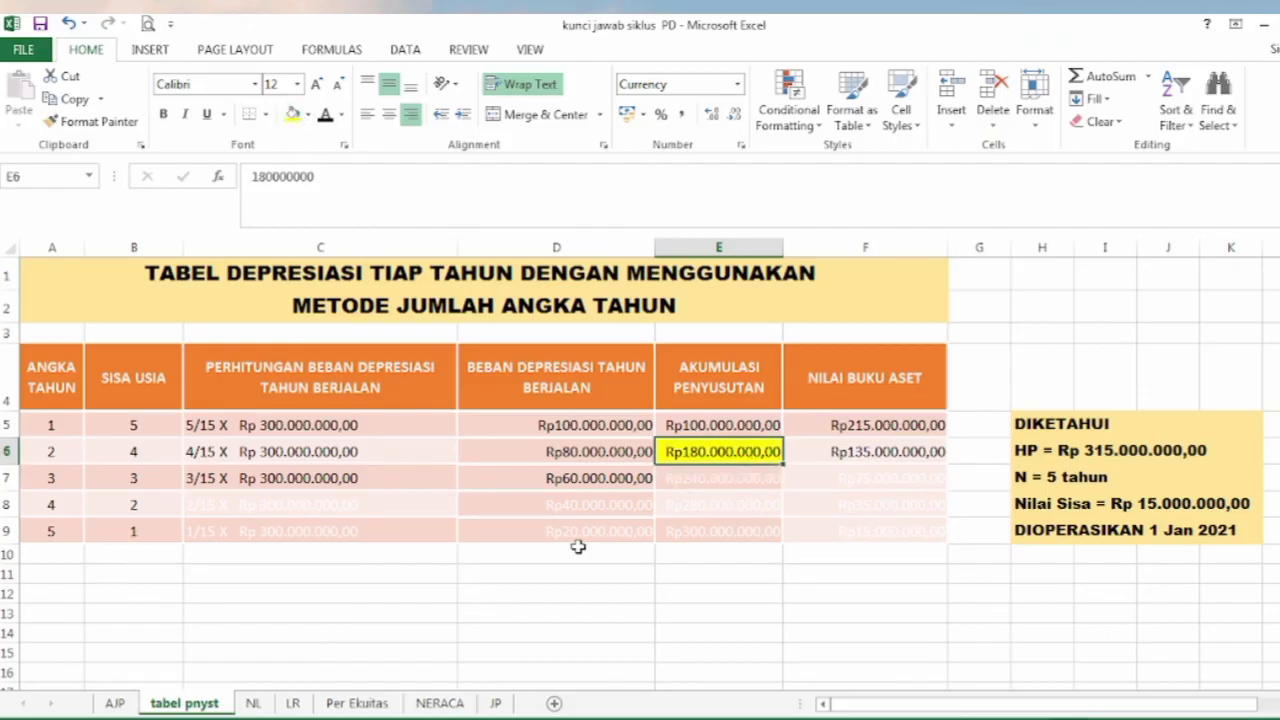
click(560, 481)
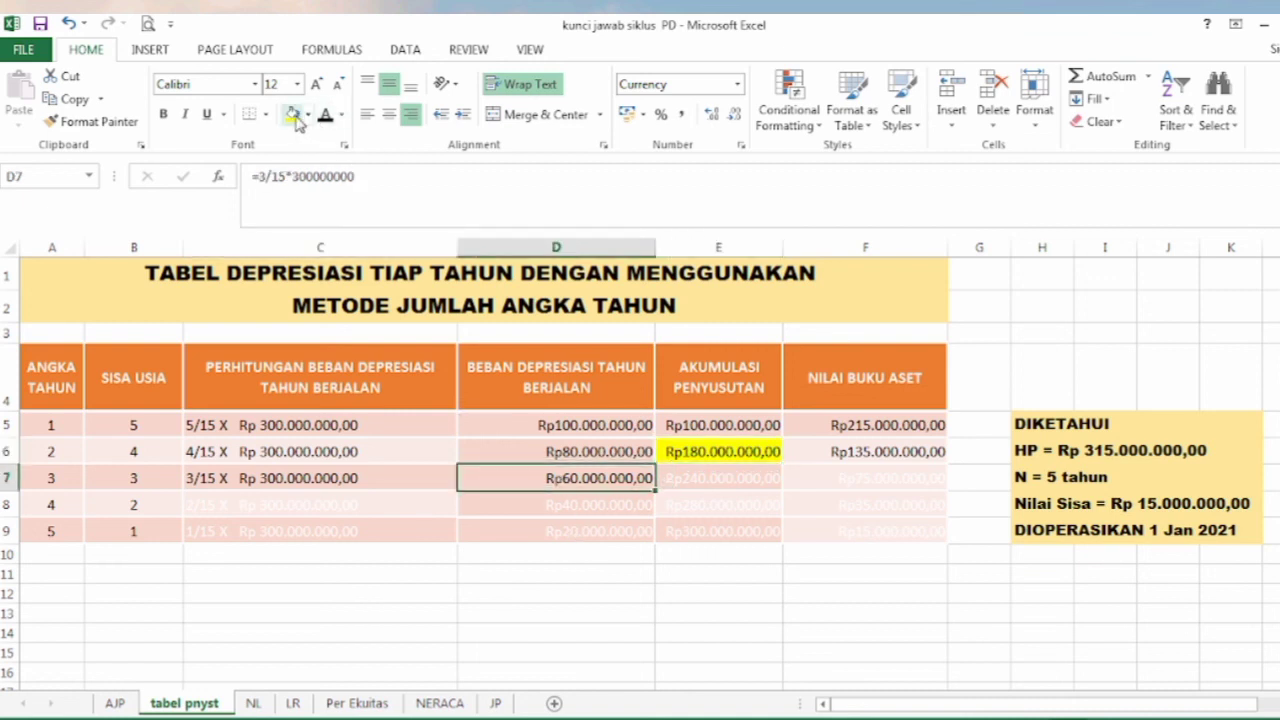
click(708, 477)
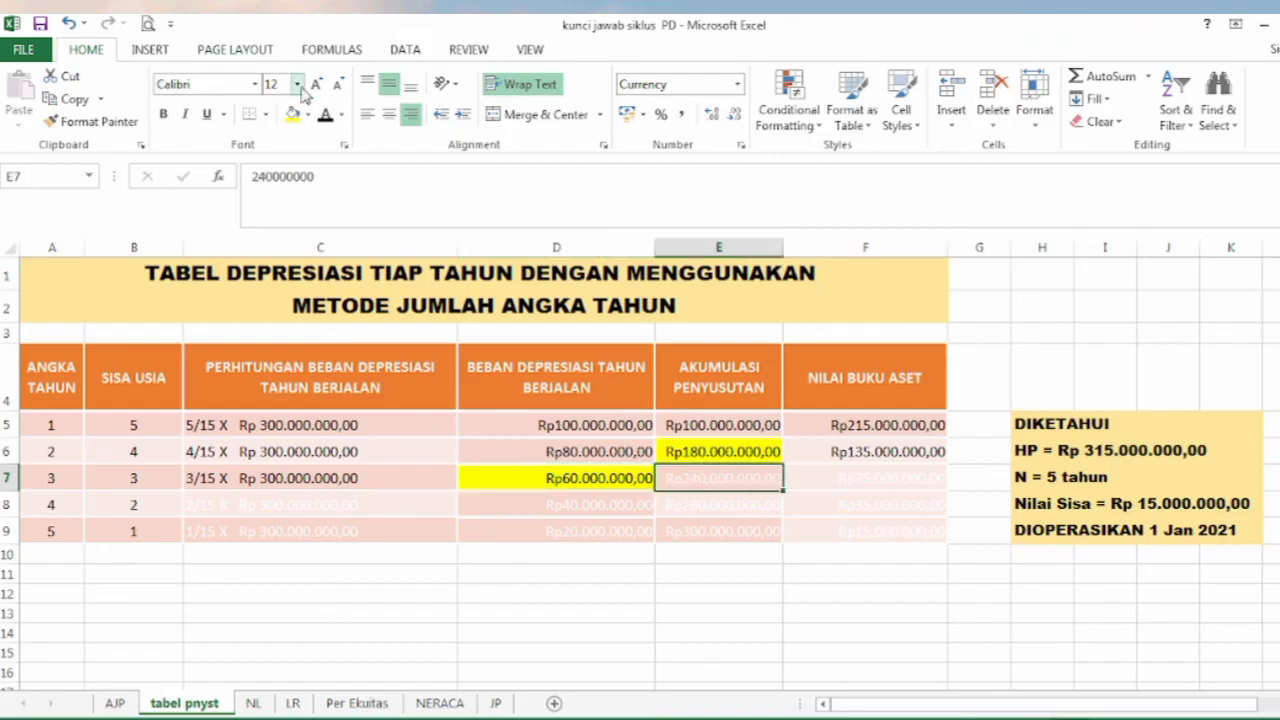
click(325, 116)
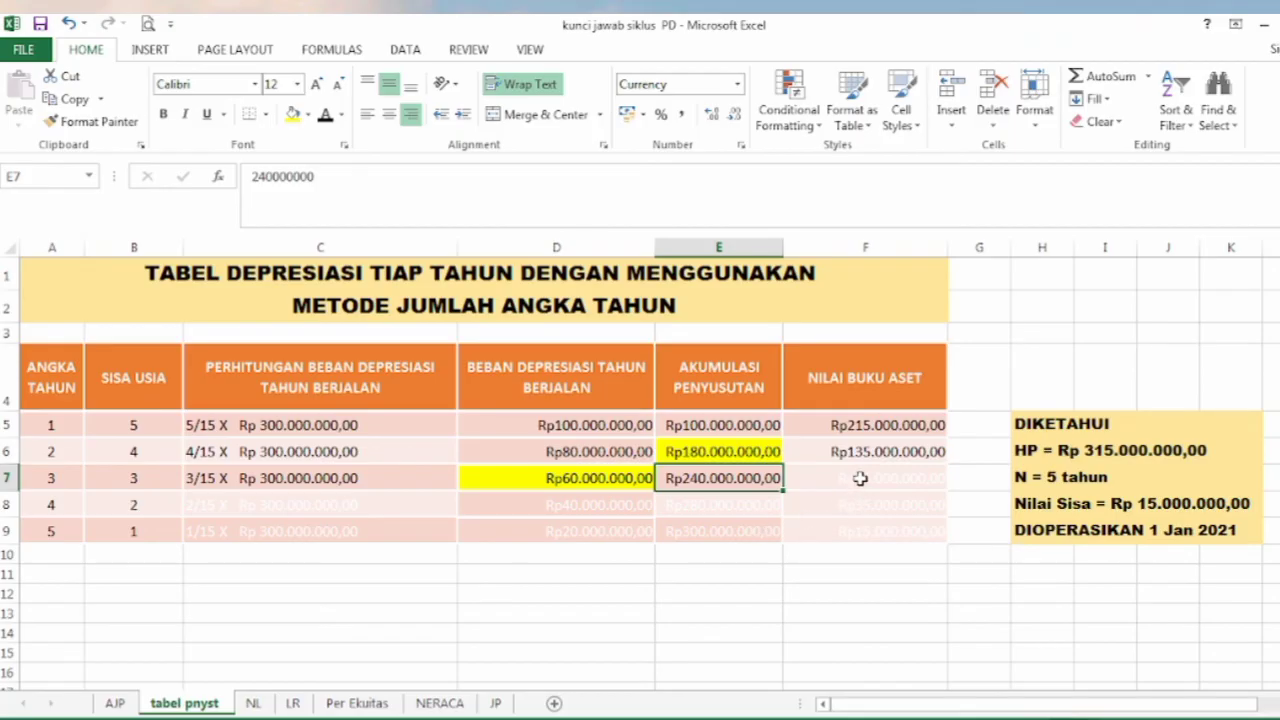
Change the font colour to black for the year 3 book value in F7 and the year 4 calculation and depreciation expense in C8 and D8.
click(859, 479)
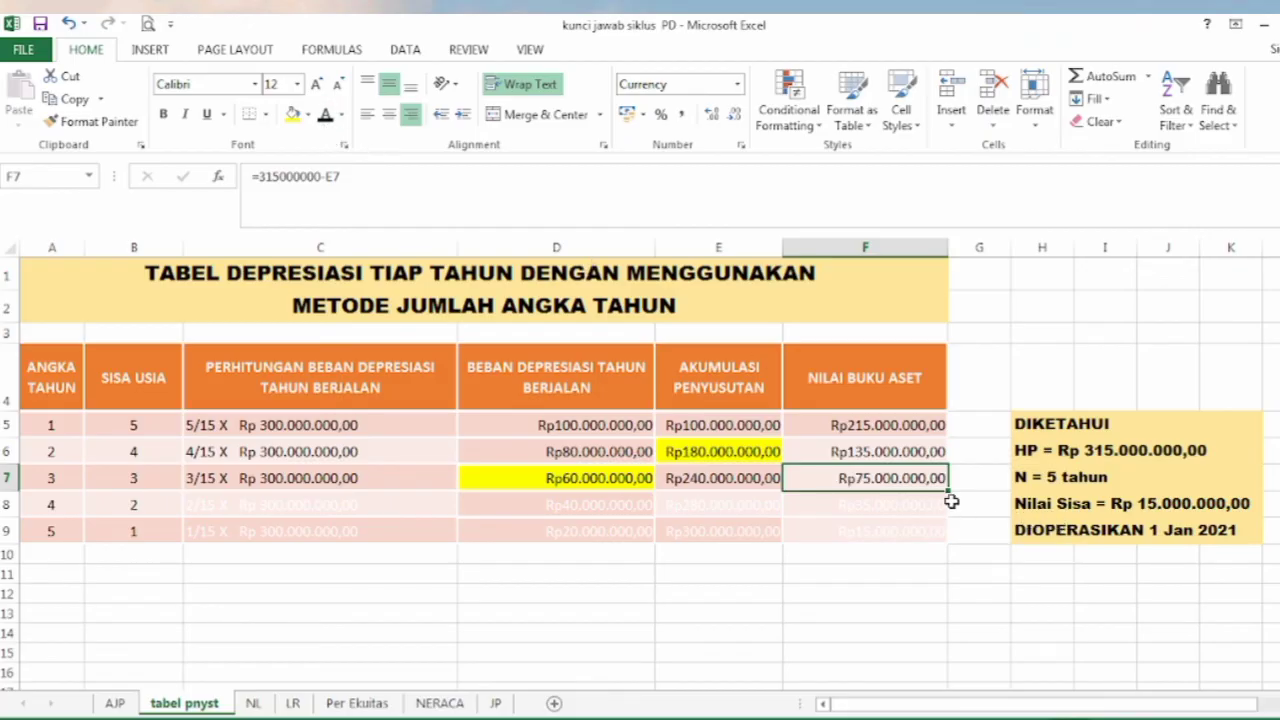
click(320, 504)
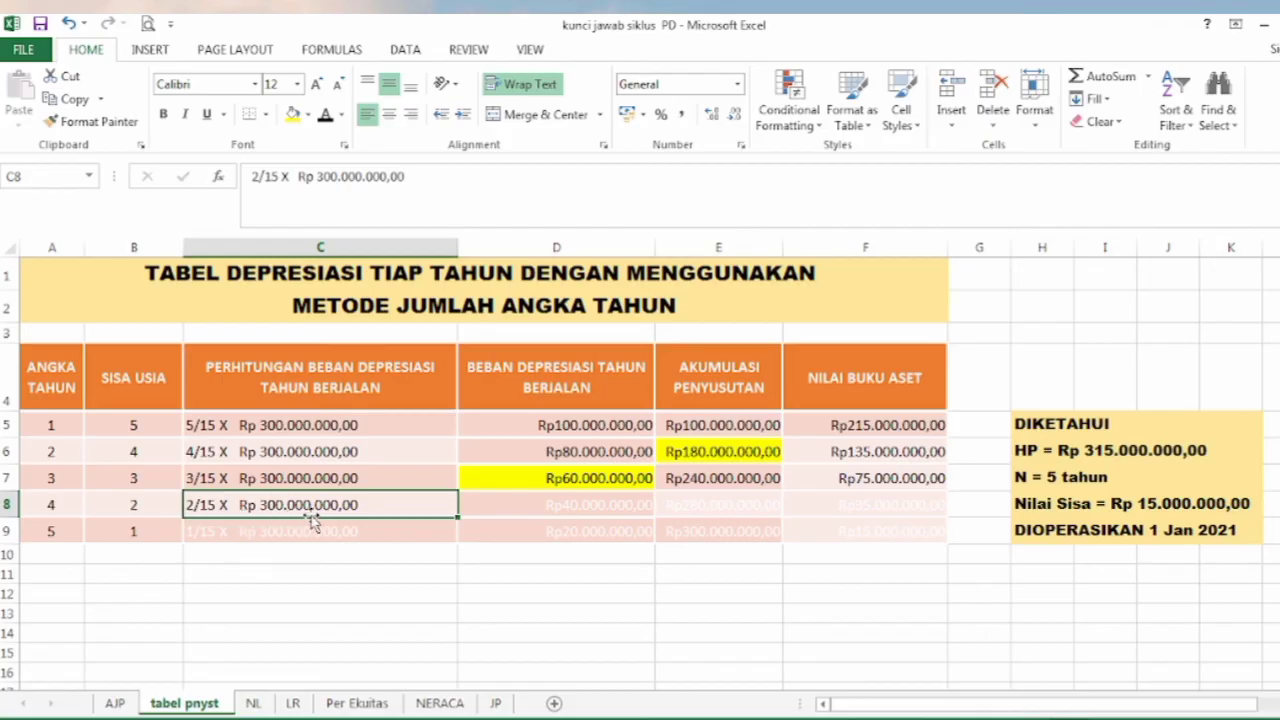
click(505, 511)
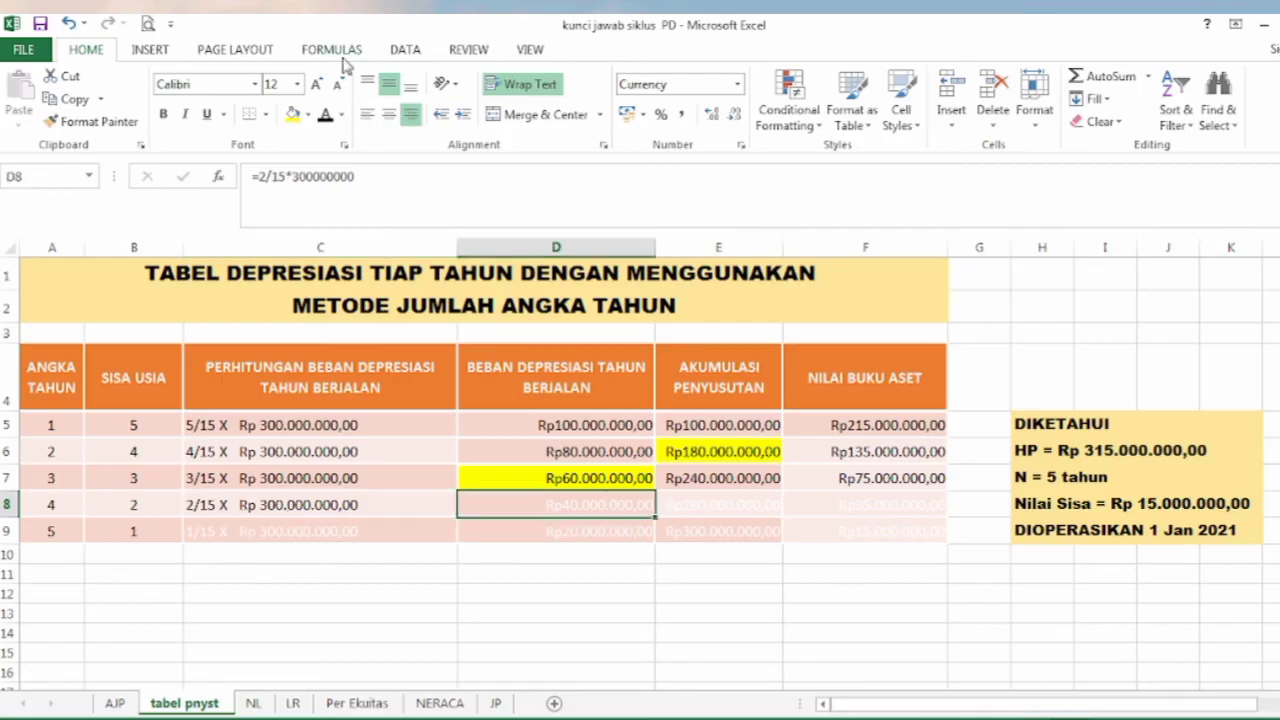
click(325, 117)
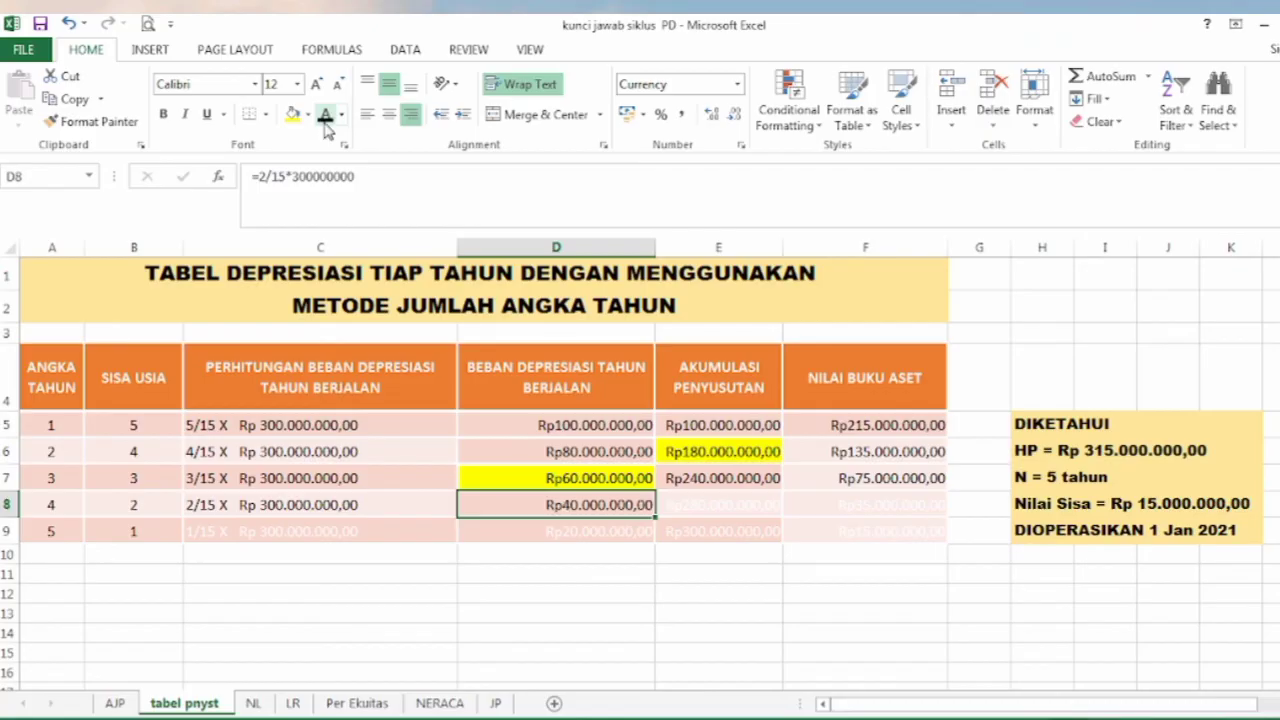
Fill E7 and D8 with yellow and change the year 4 accumulated depreciation in E8 and book value in F8 to black text.
click(762, 483)
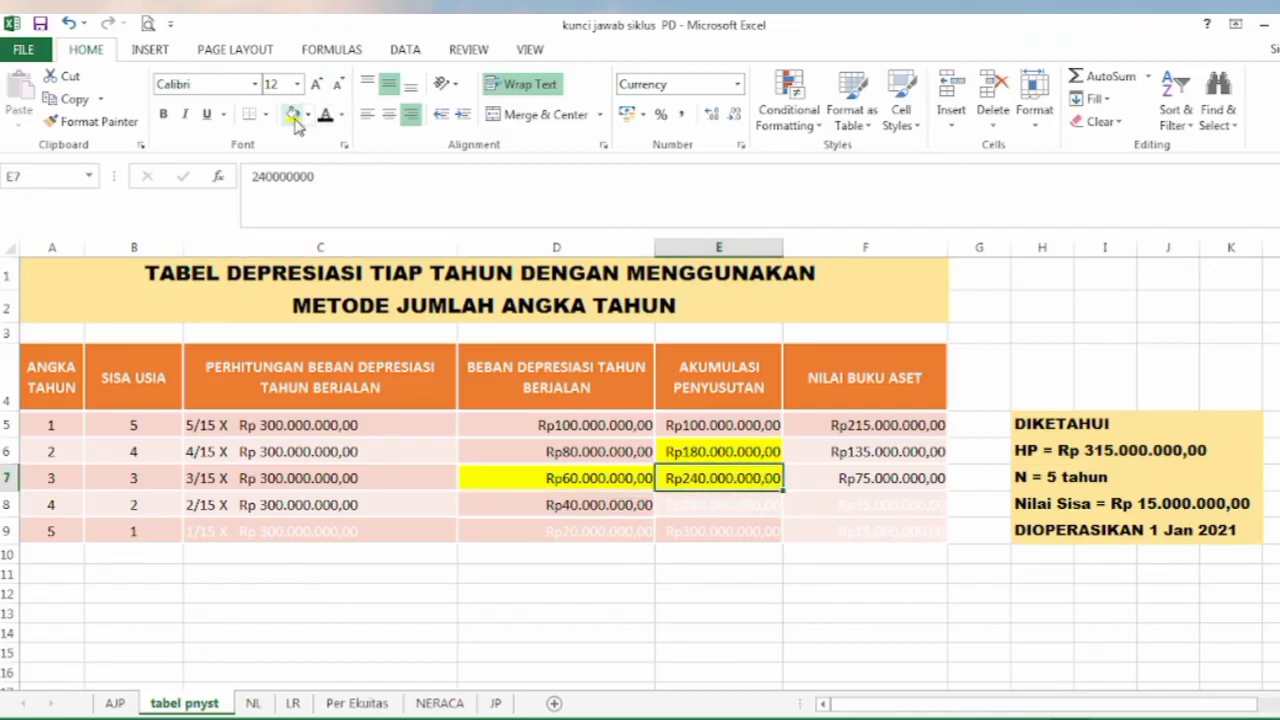
click(557, 502)
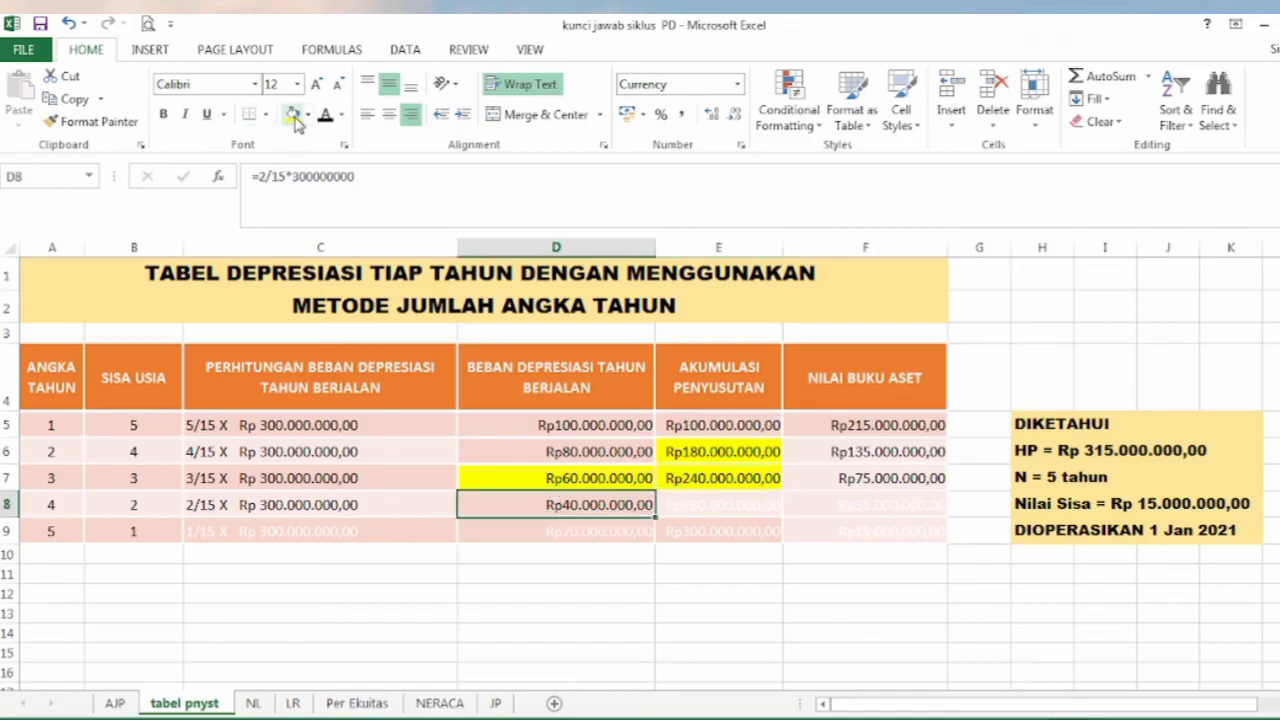
click(741, 512)
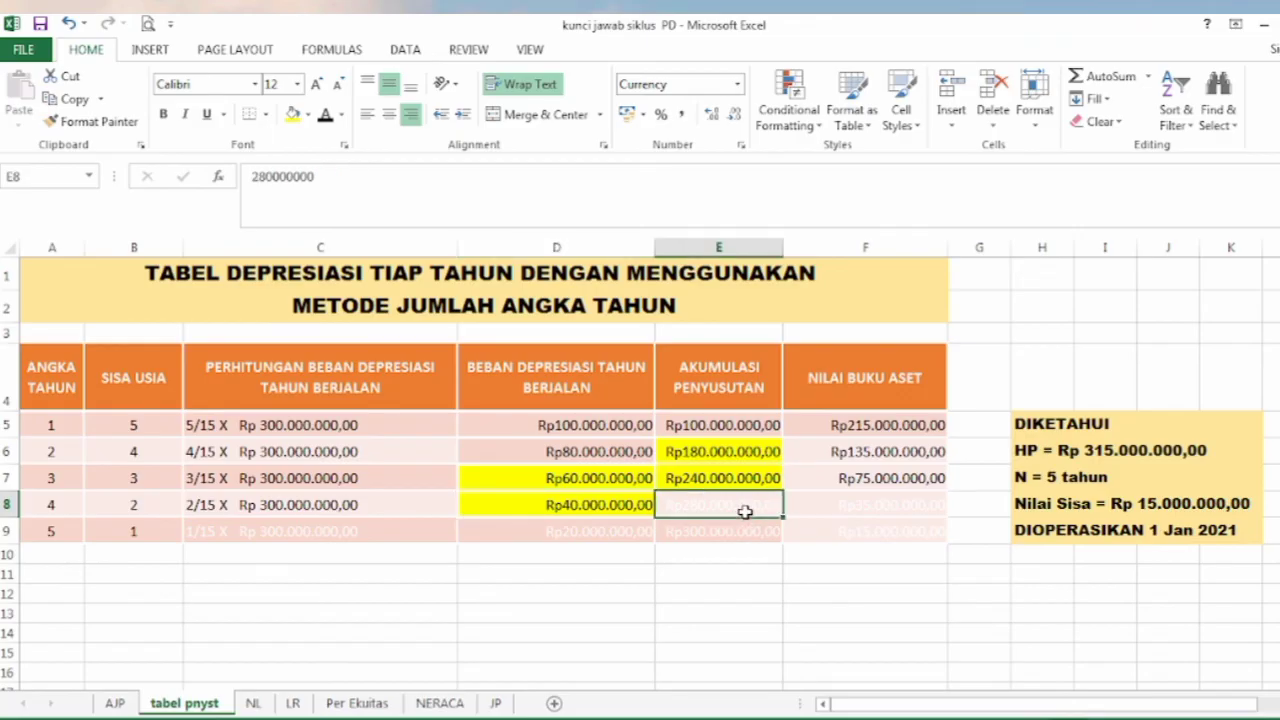
click(326, 116)
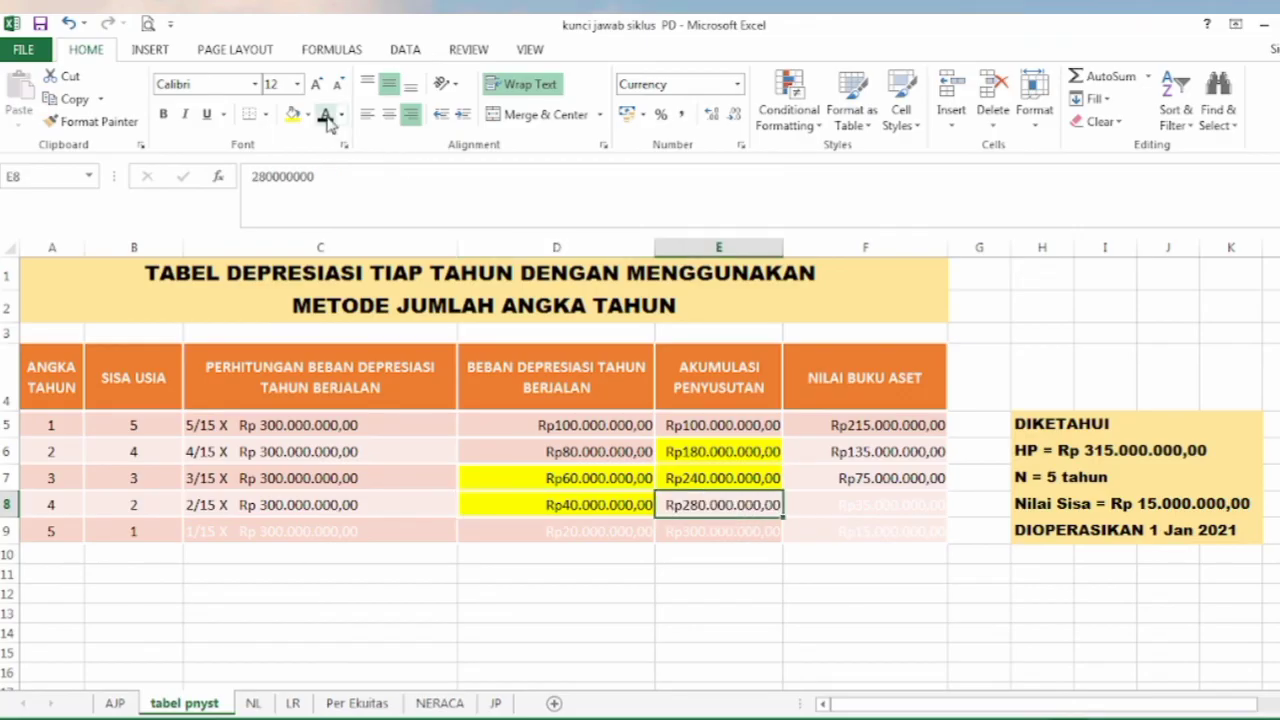
click(871, 504)
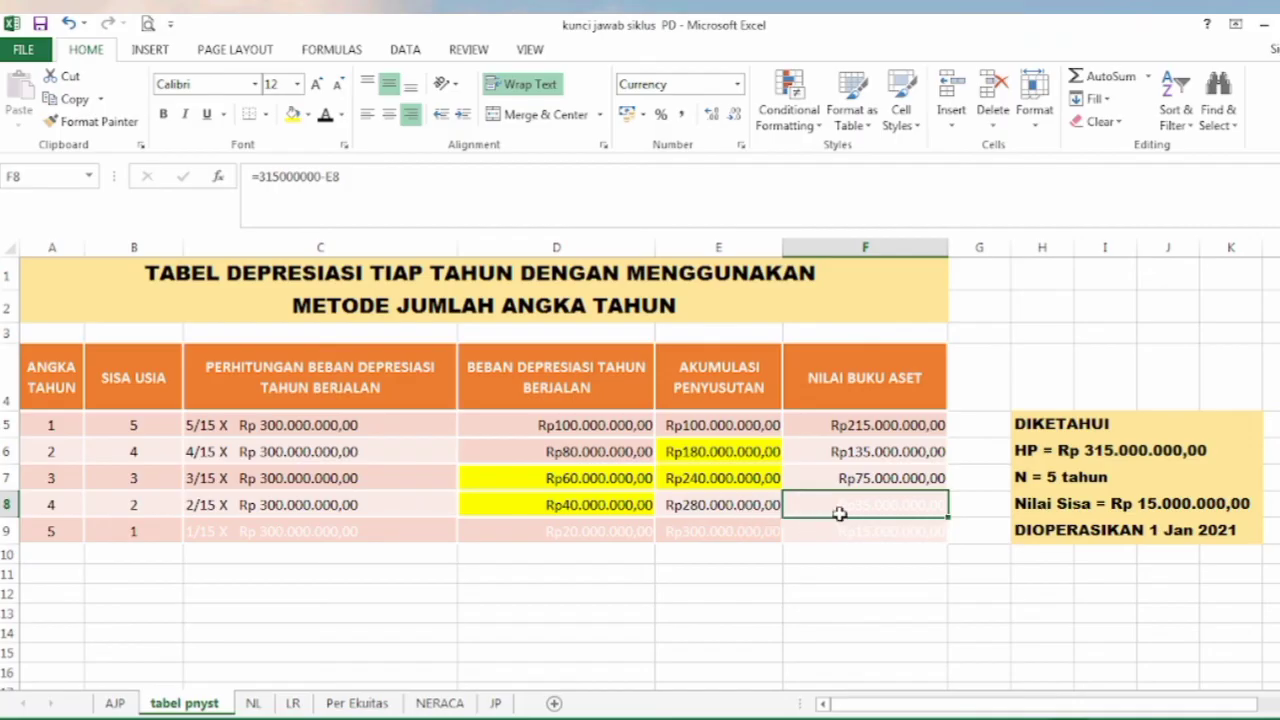
click(326, 116)
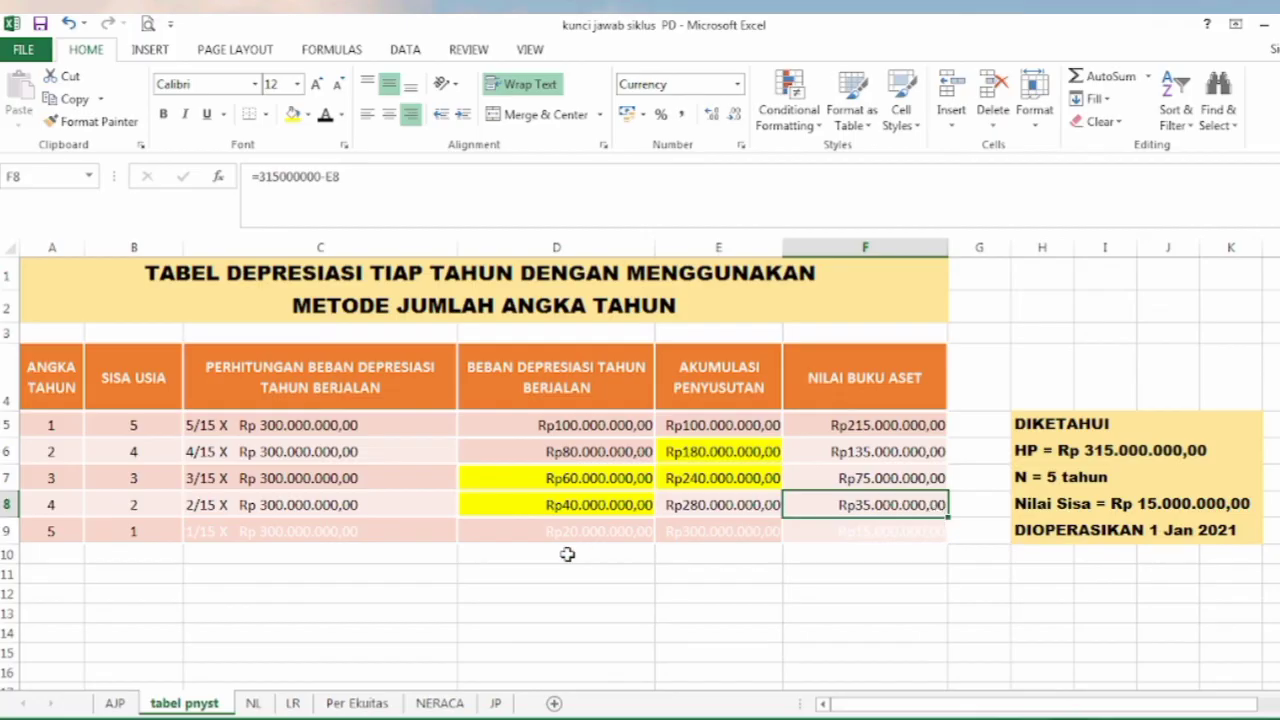
Change the font colour to black for the year 5 calculation in C9 and its depreciation expense in D9.
click(203, 527)
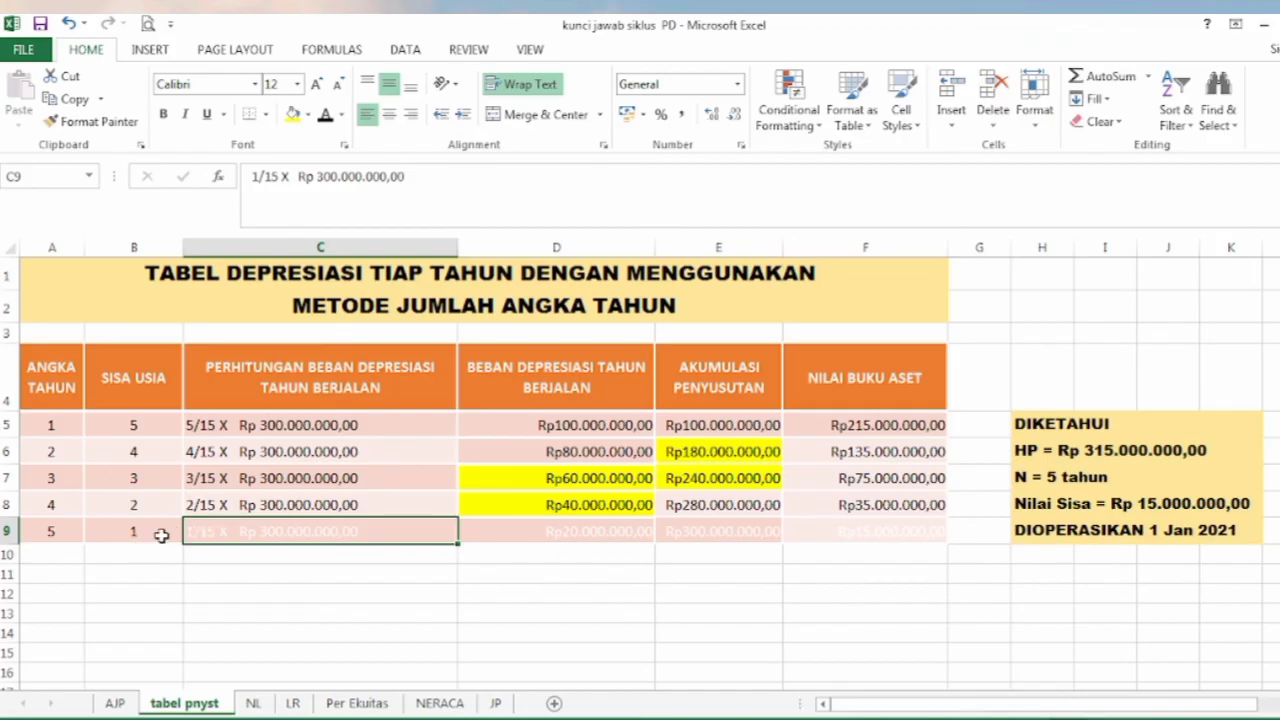
click(325, 116)
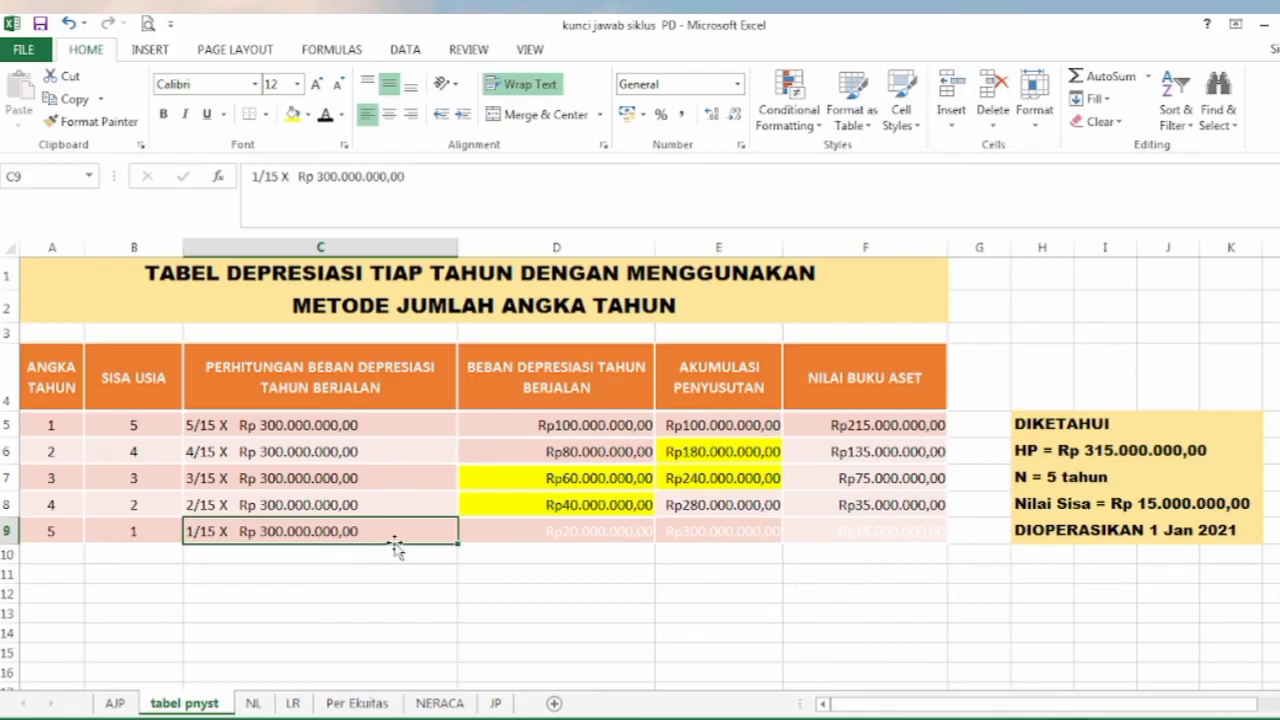
click(491, 531)
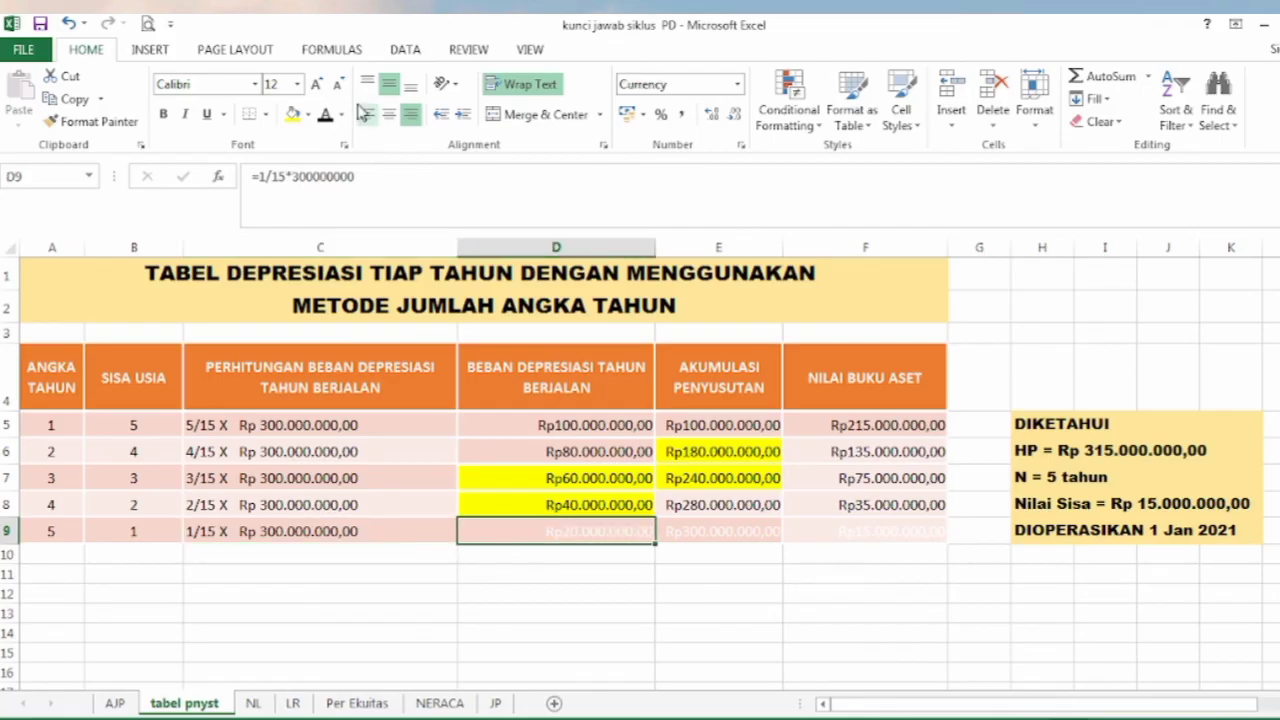
click(325, 116)
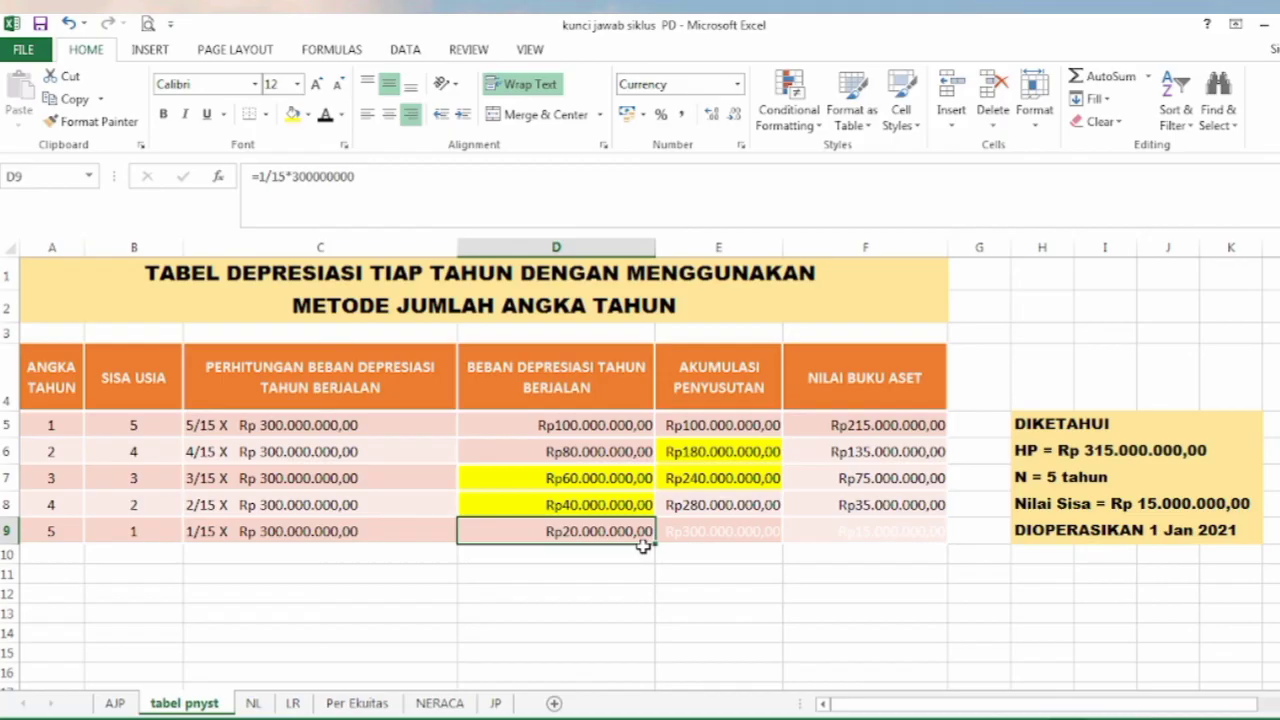
Fill the year 4 accumulated depreciation in E8 and the year 5 depreciation expense in D9 with yellow.
click(736, 536)
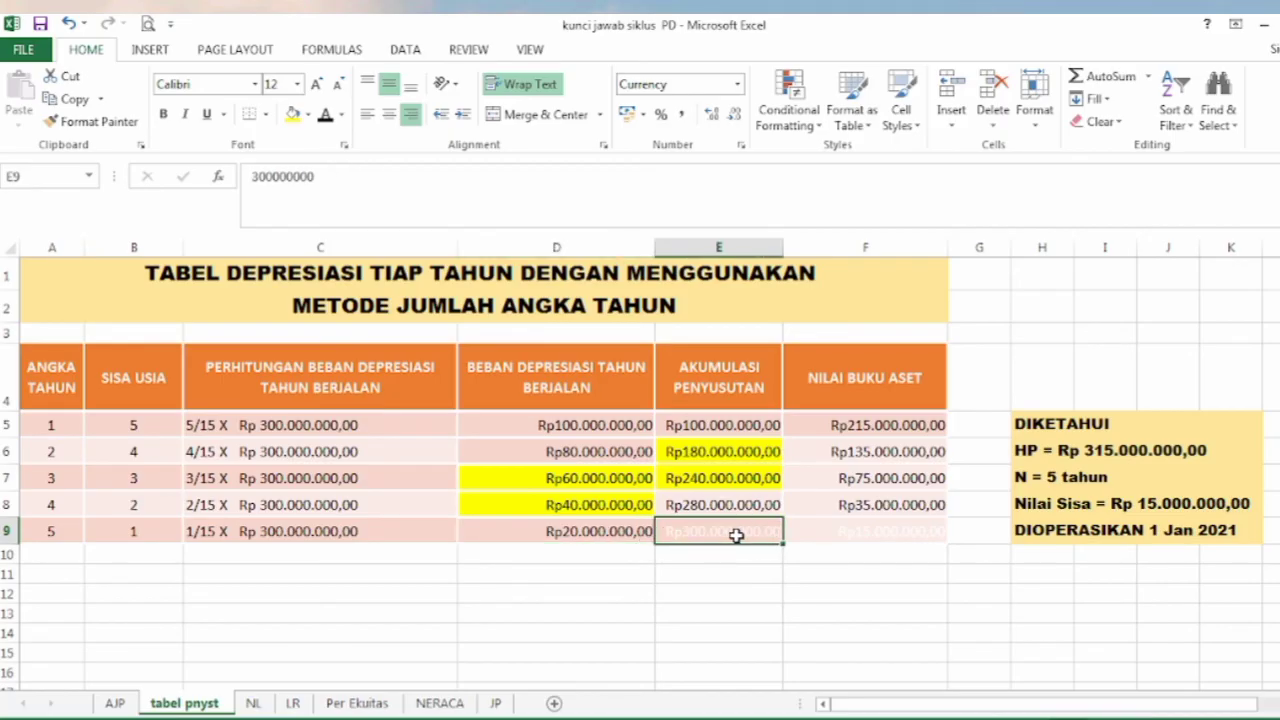
click(743, 507)
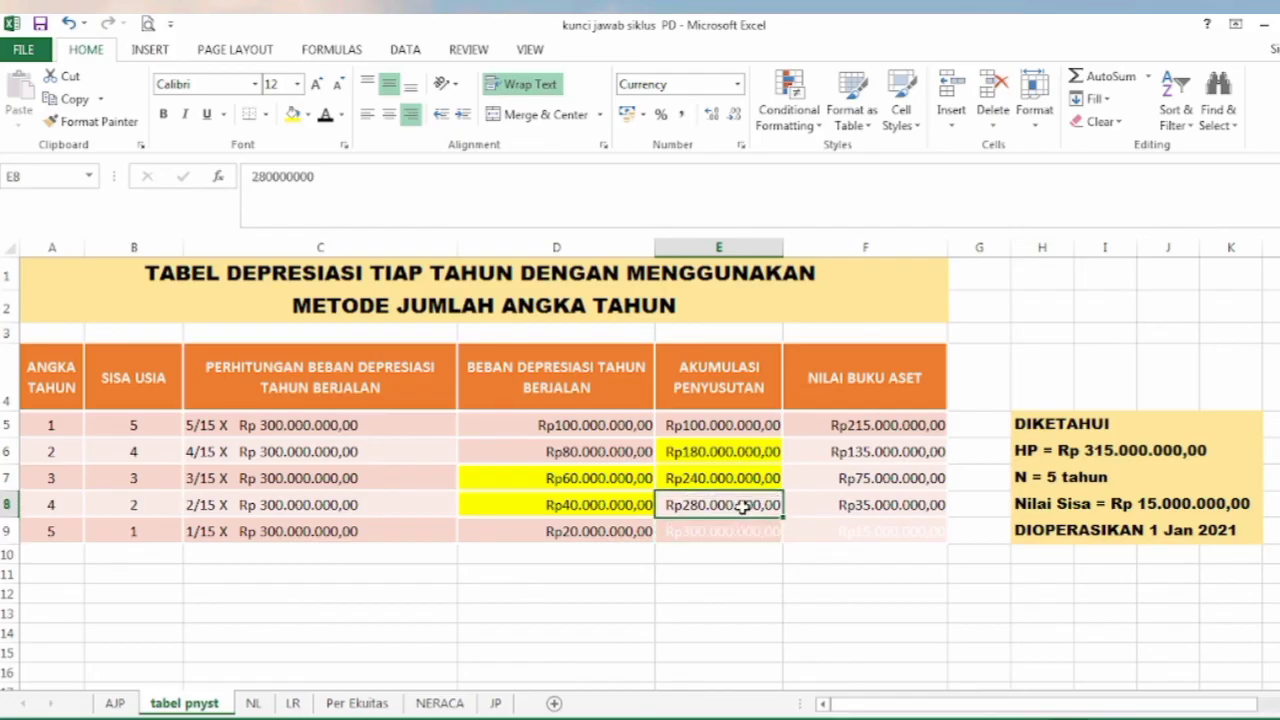
click(295, 118)
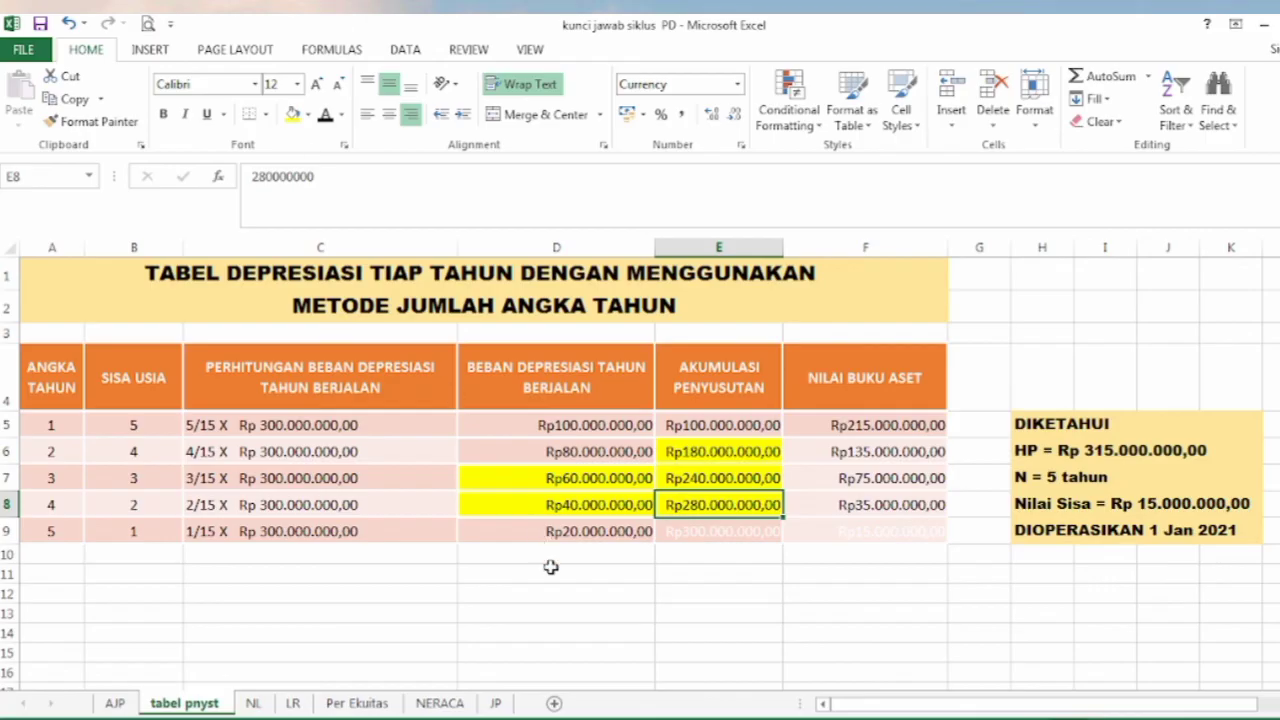
click(544, 534)
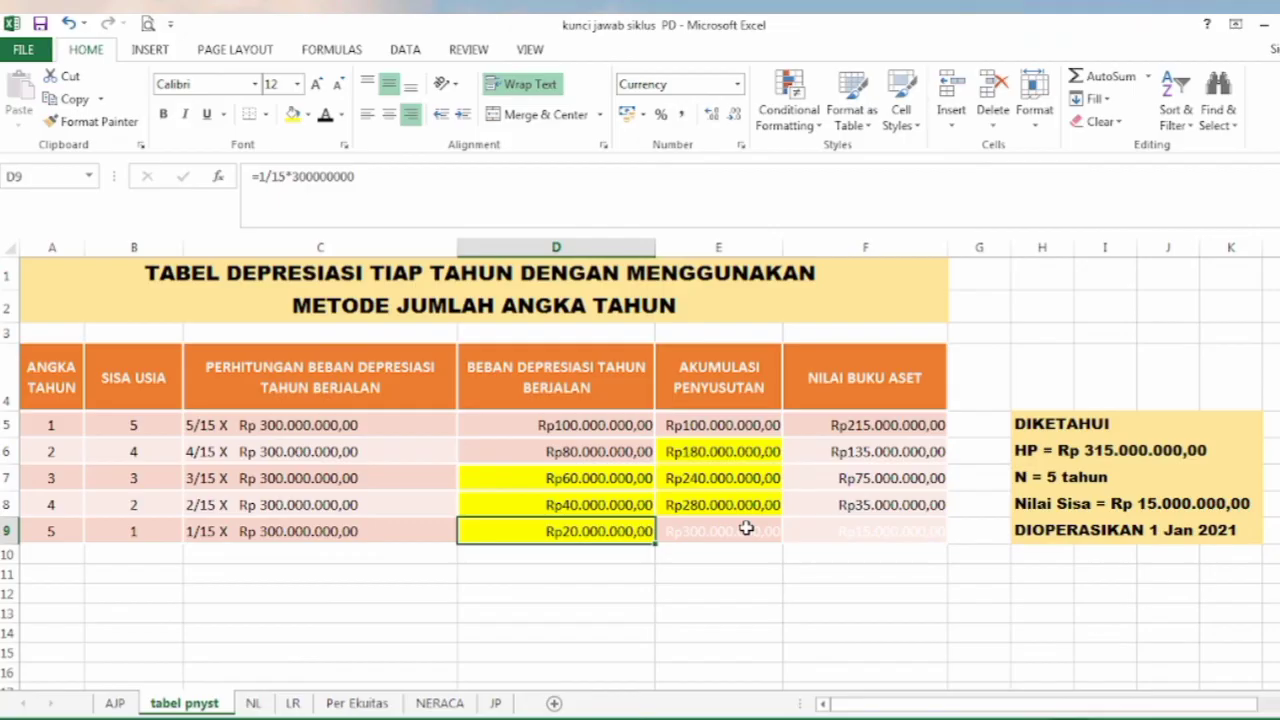
Change the year 5 accumulated depreciation in E9 and book value in F9 to black text, and fill F9 with yellow.
click(746, 528)
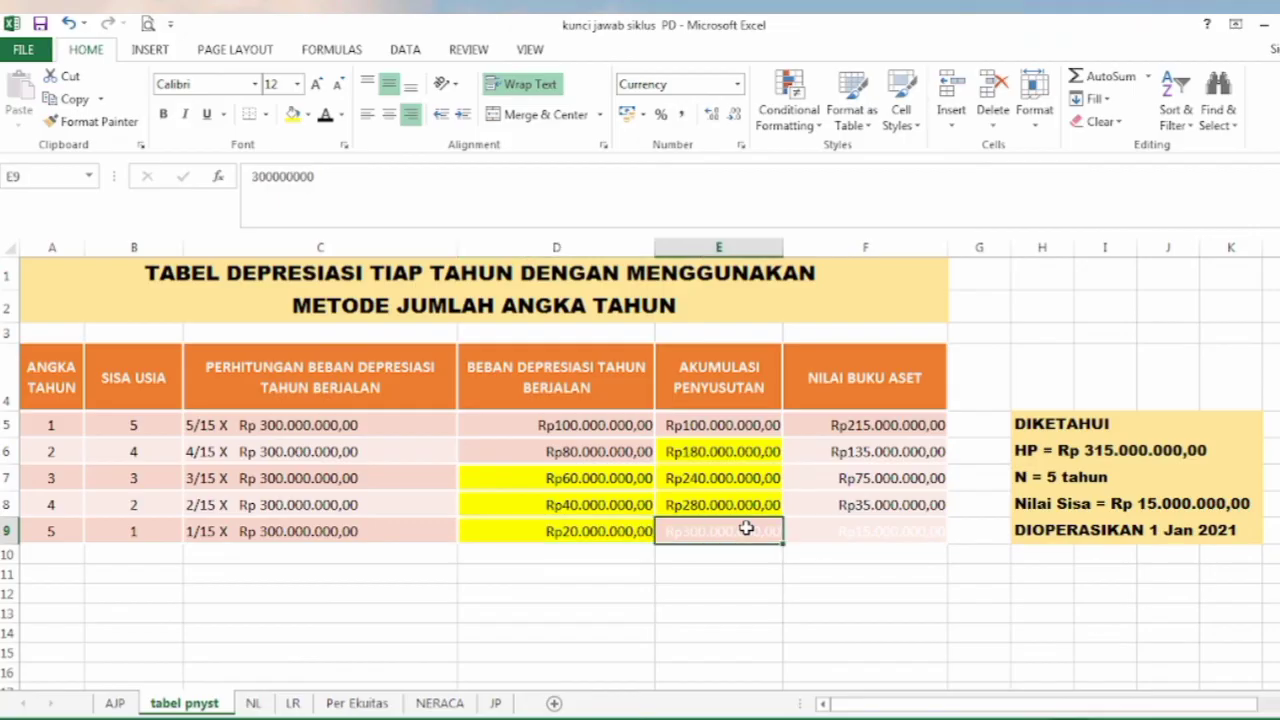
click(326, 118)
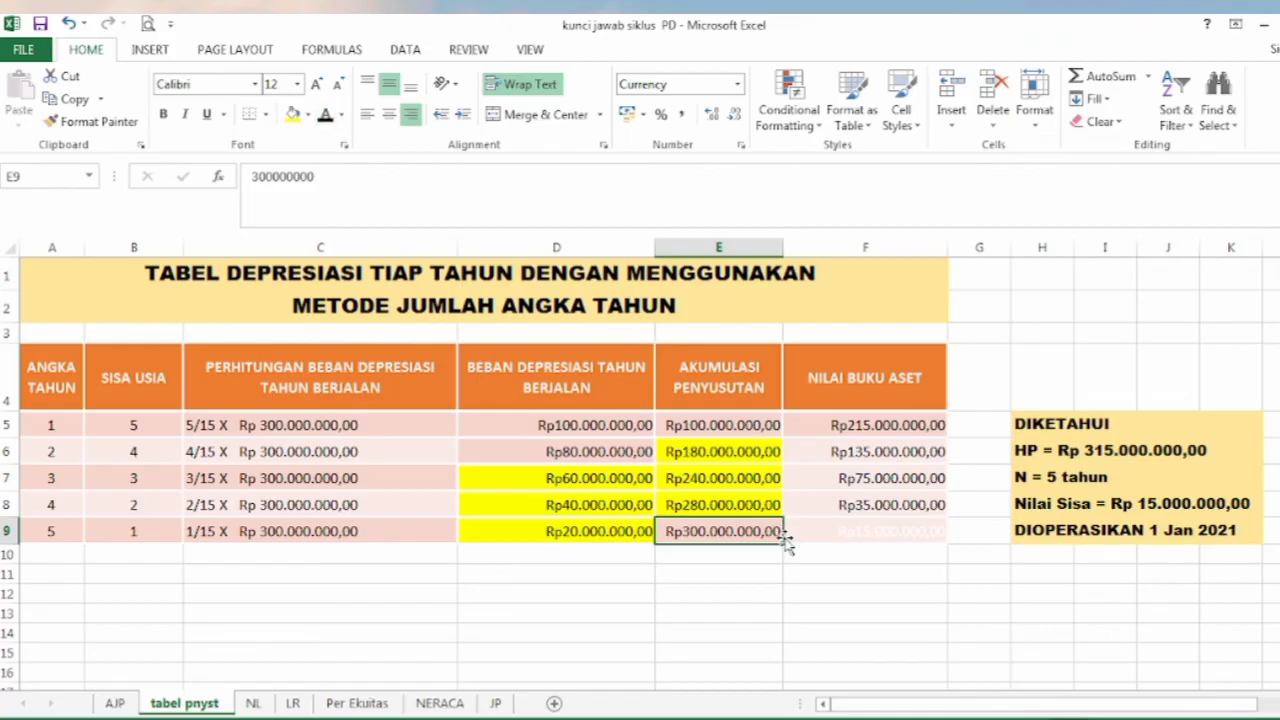
click(850, 530)
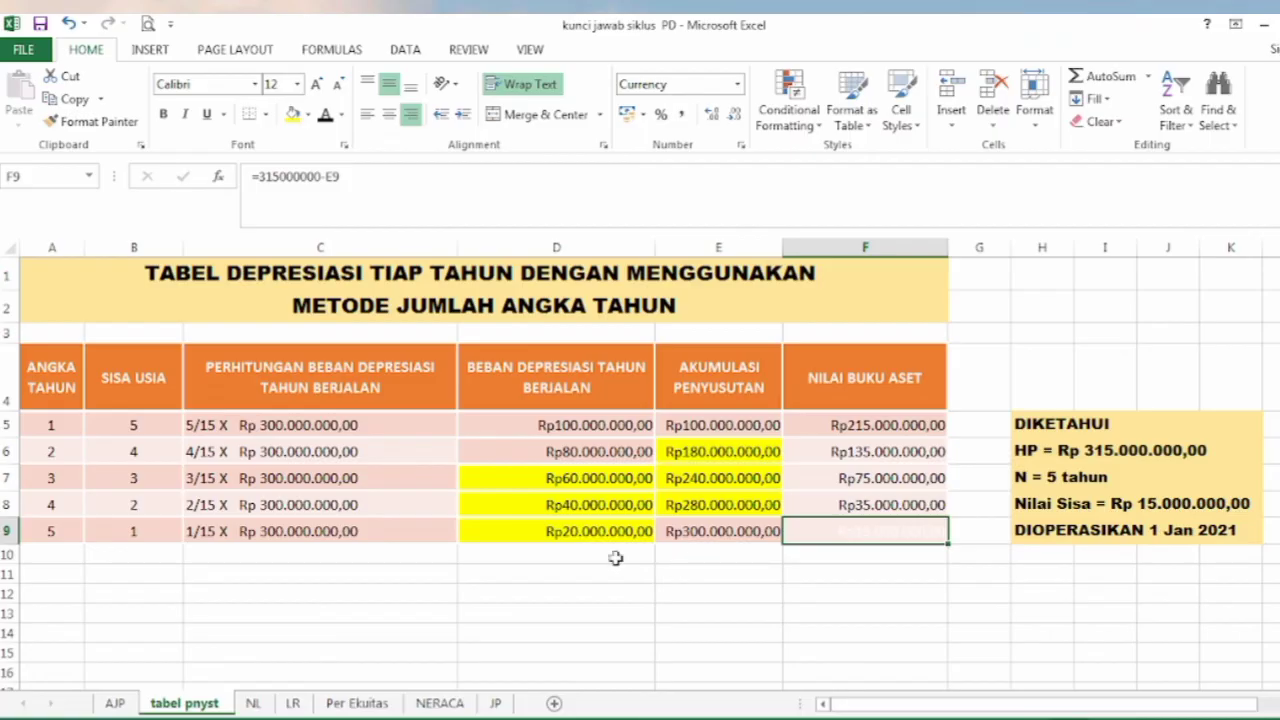
click(325, 117)
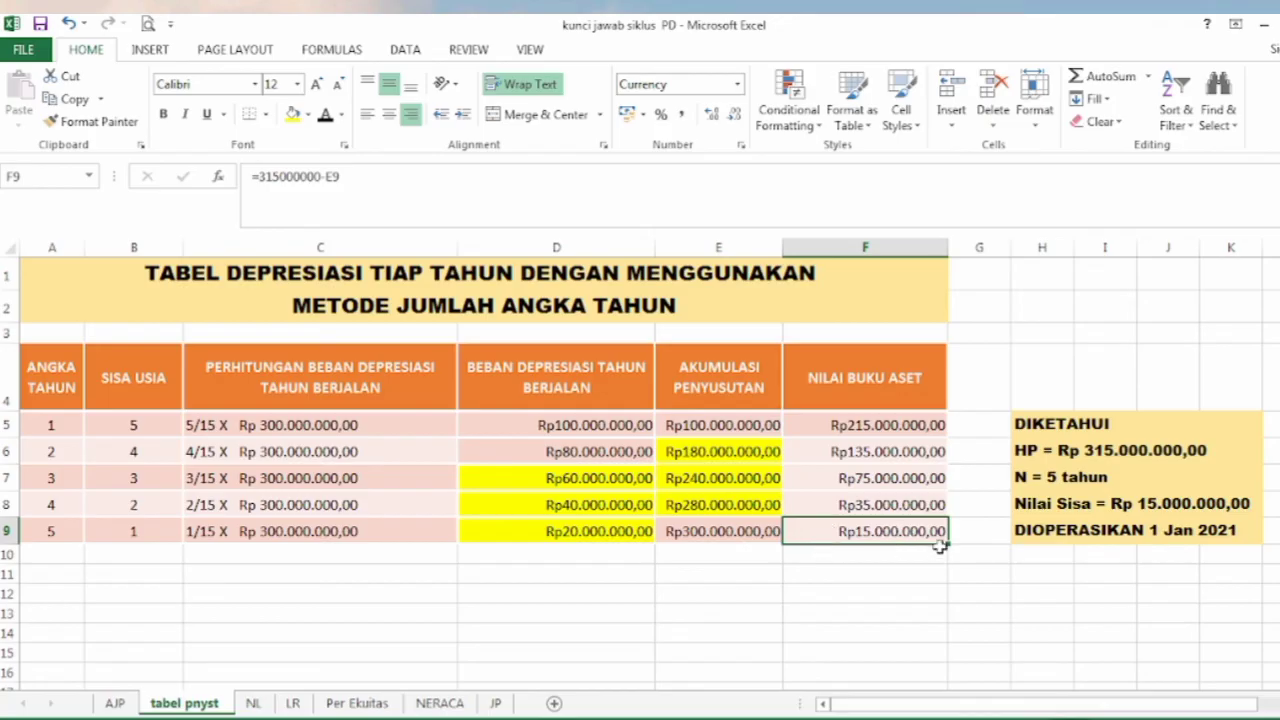
click(293, 115)
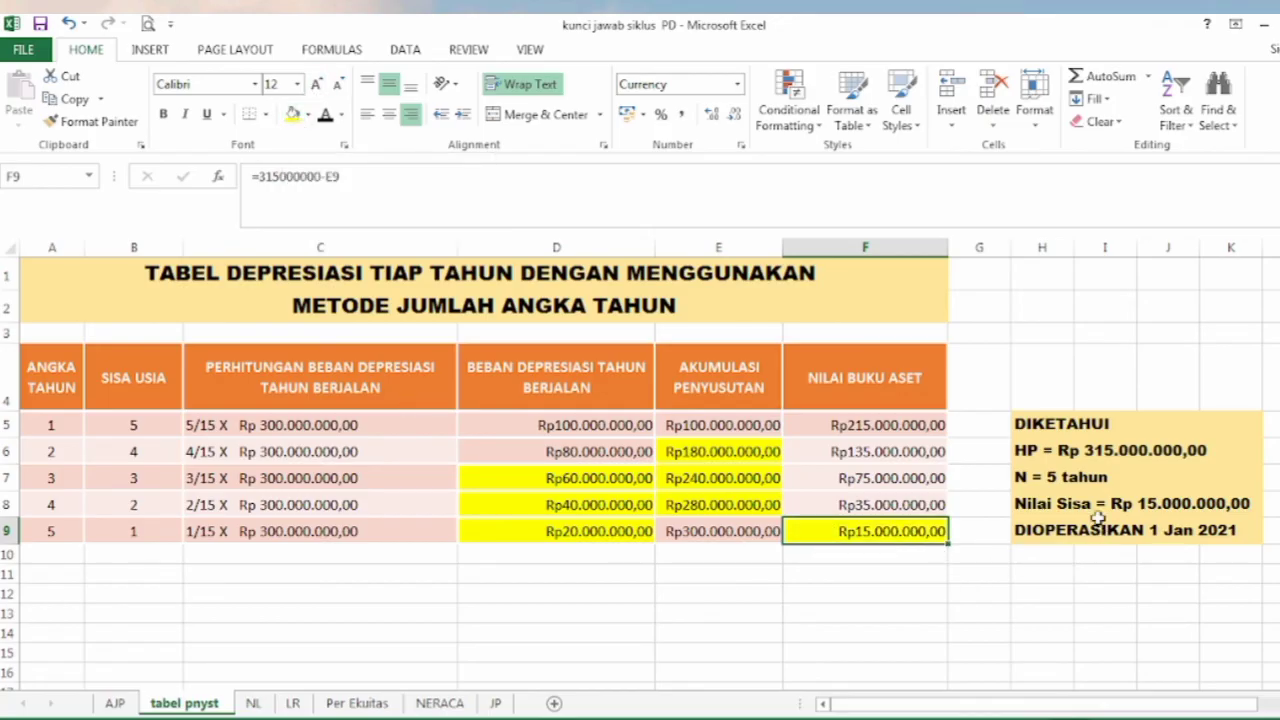